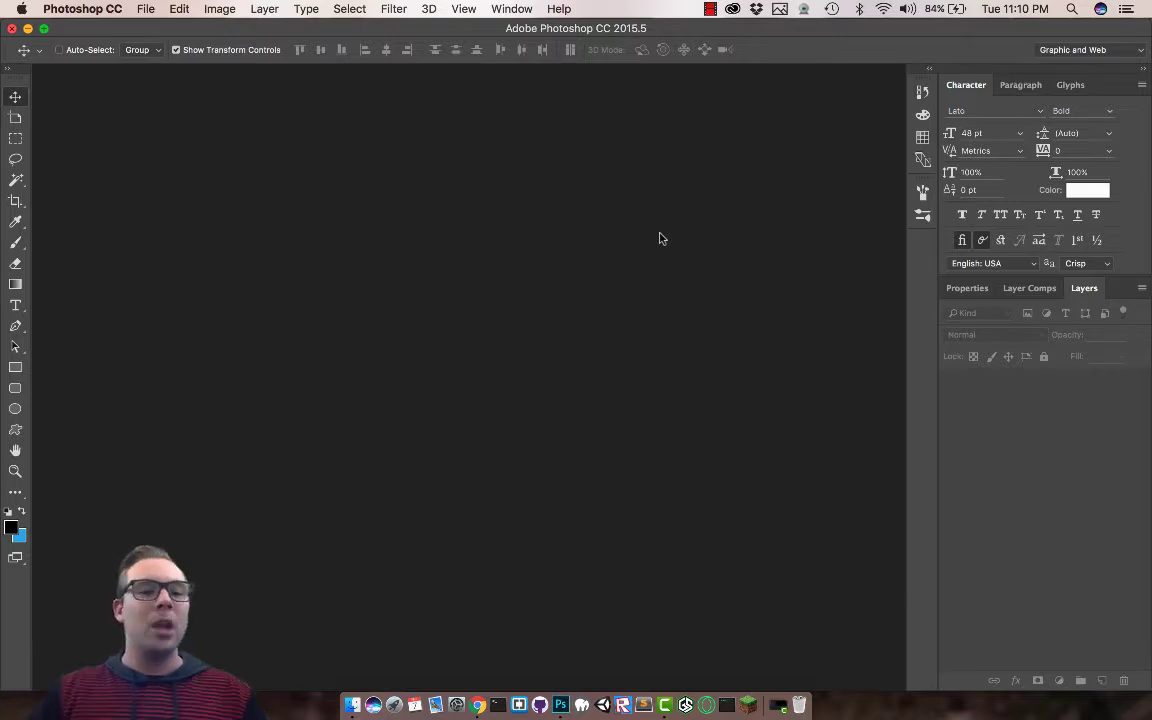
Step: Set up a new document named SliderImages at 1920 × 450 pixels
left_click(145, 9)
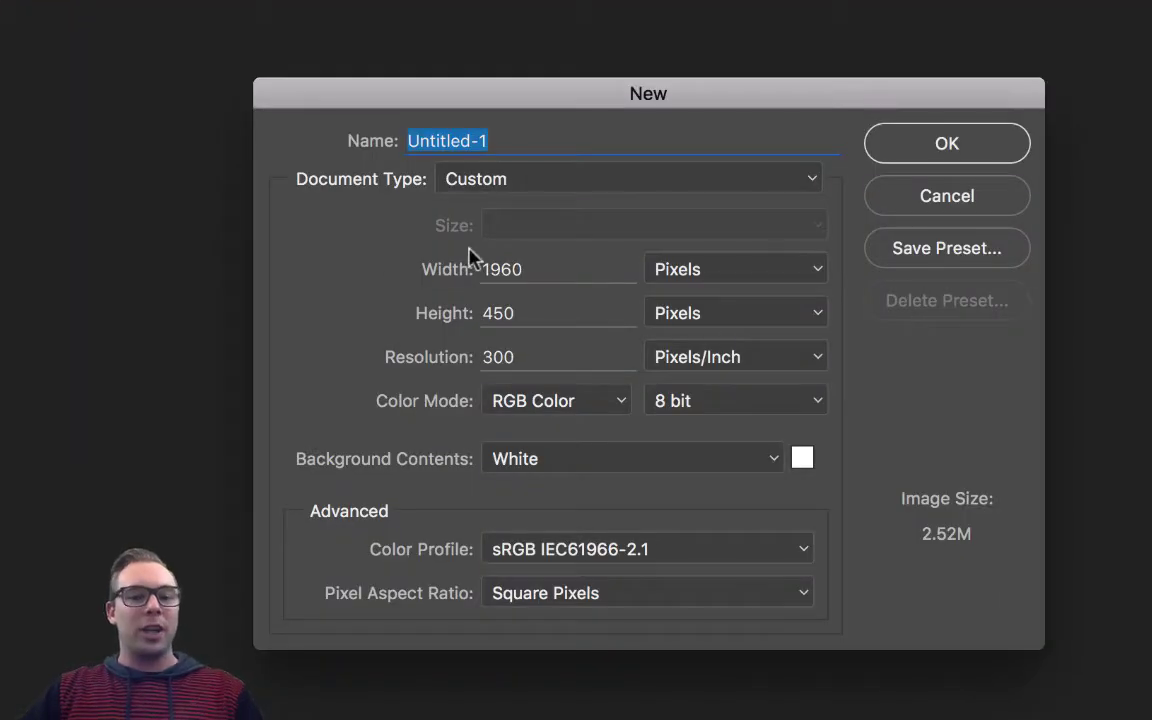
type("SliderImage")
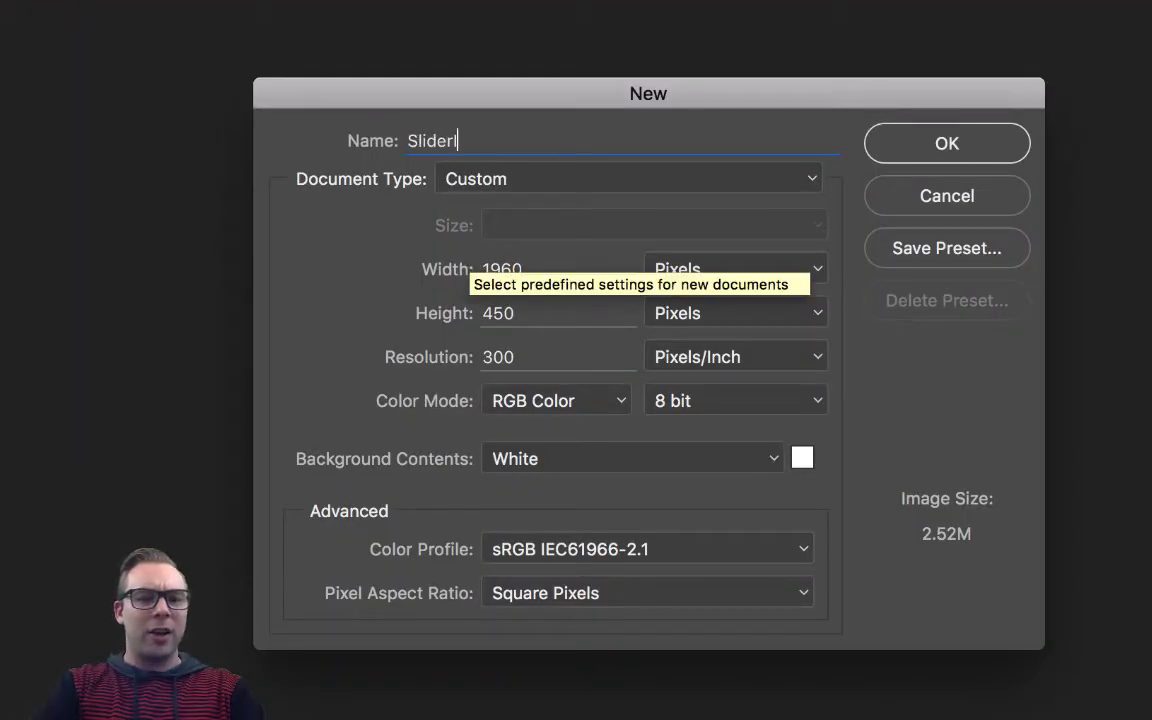
type("s")
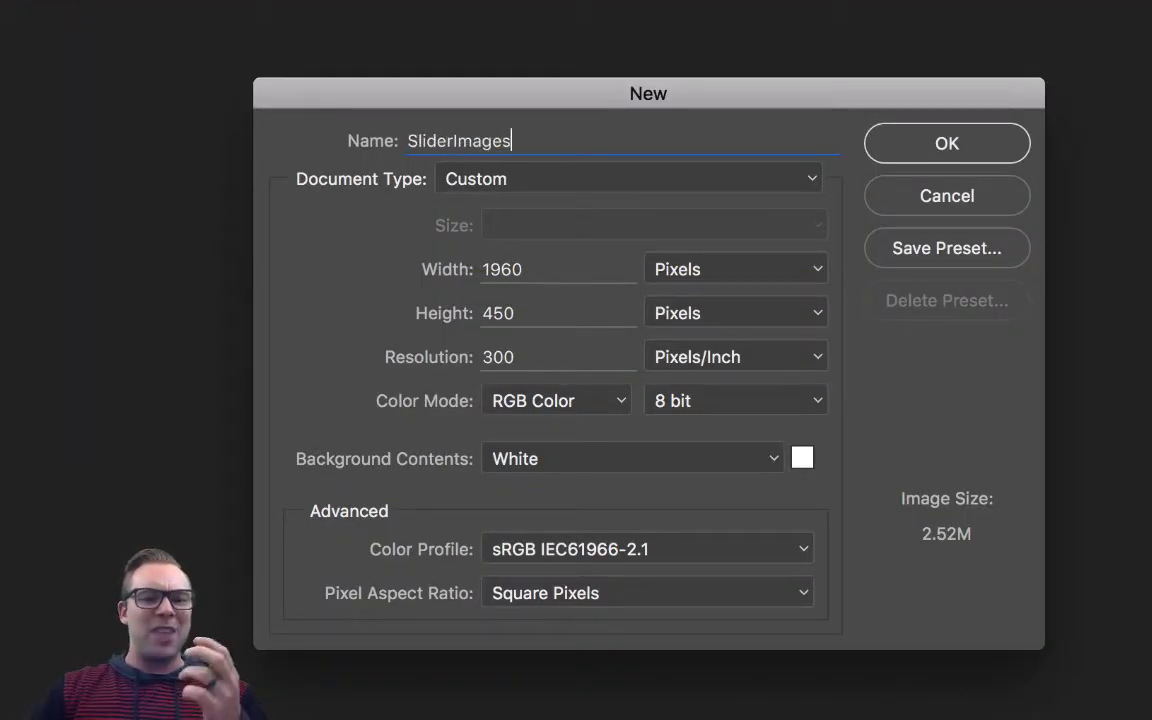
left_click(534, 263)
left_click_drag(534, 263, 488, 257)
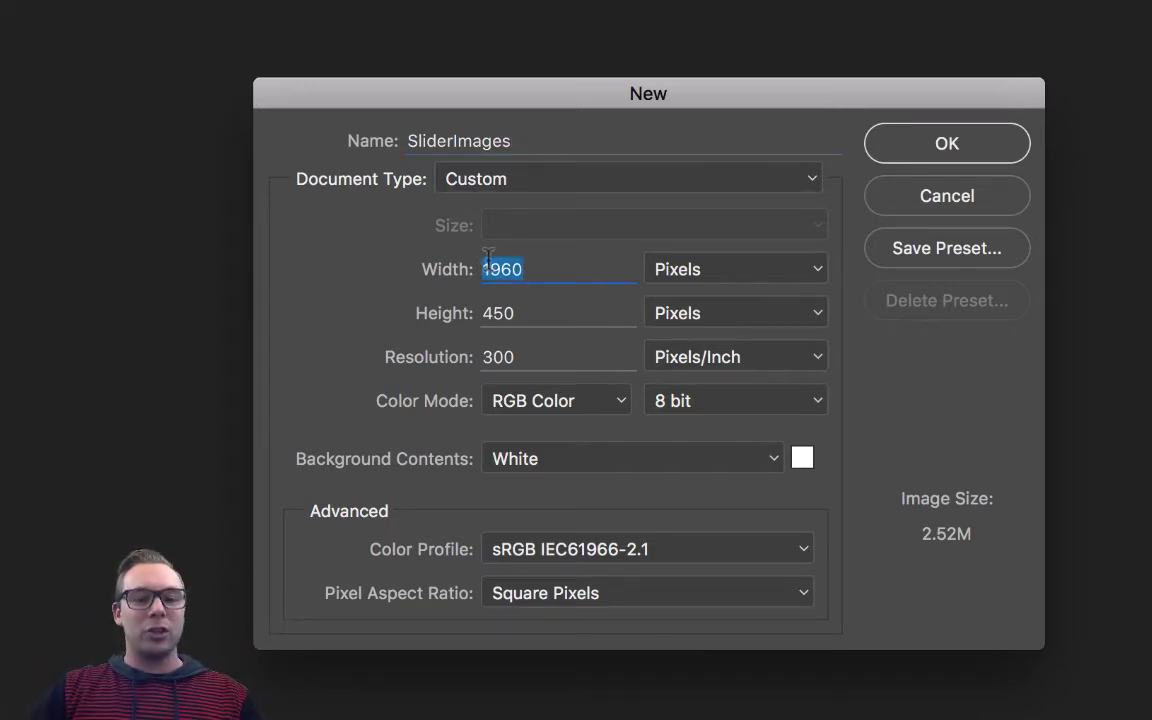
type("1920")
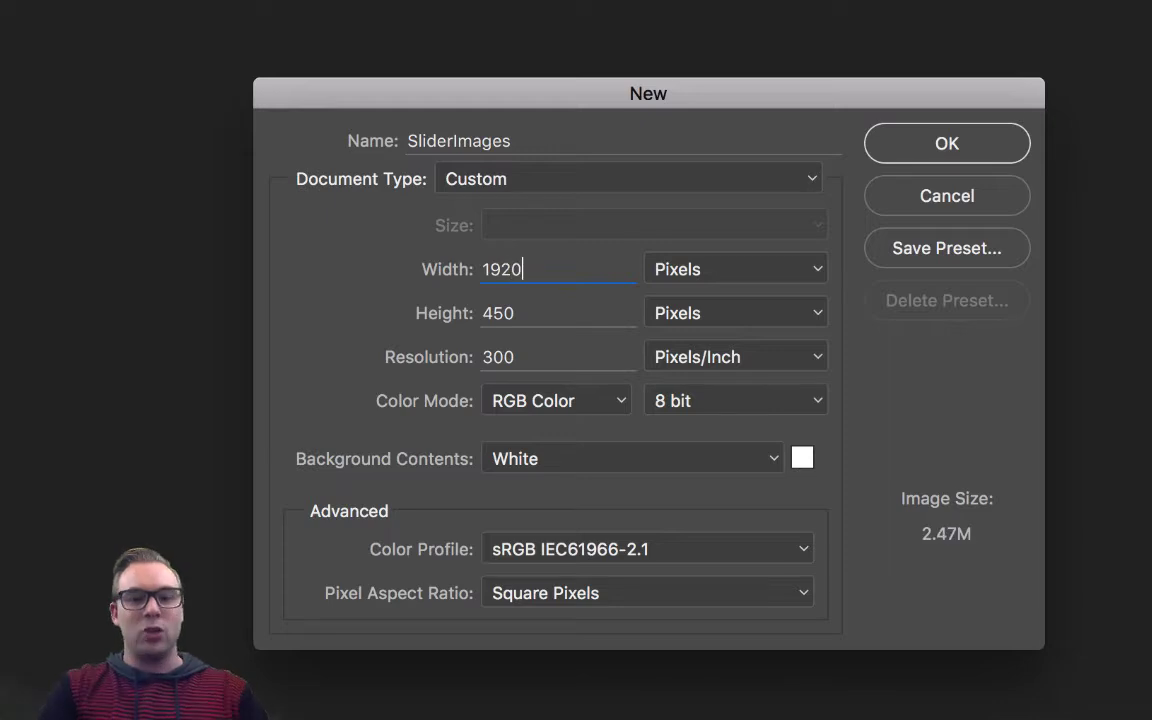
left_click(526, 309)
double_click(534, 314)
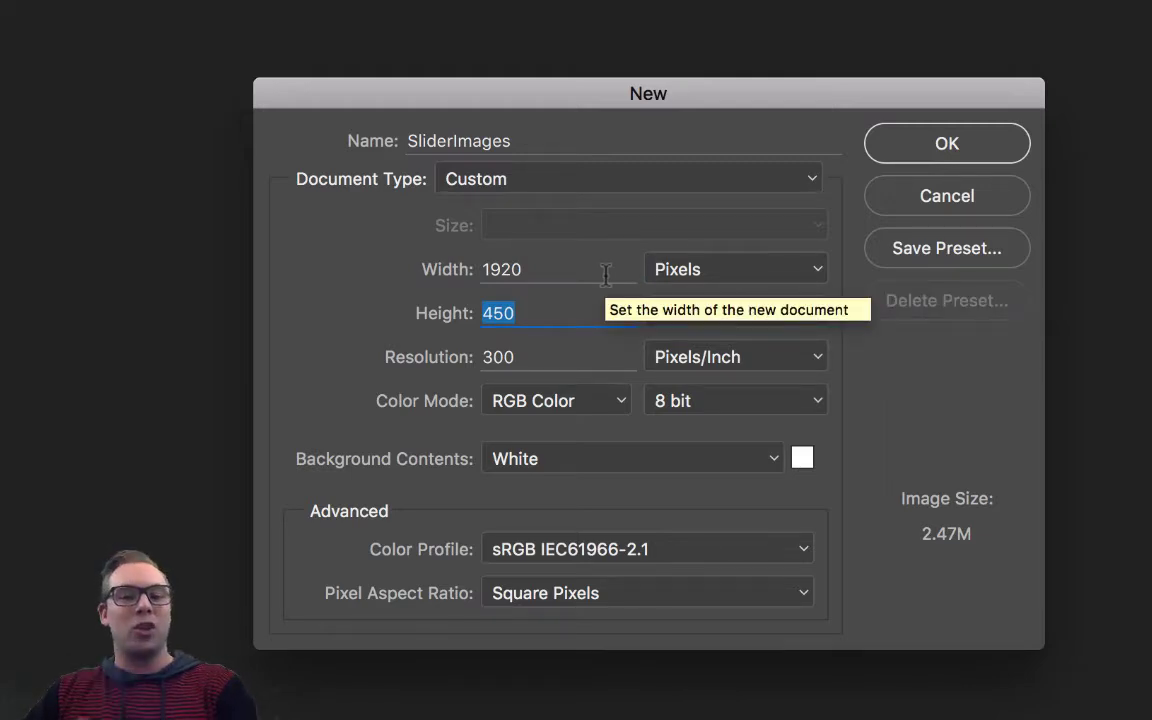
Step: Create the SliderImages document and place the monitor photo on its canvas
left_click(900, 152)
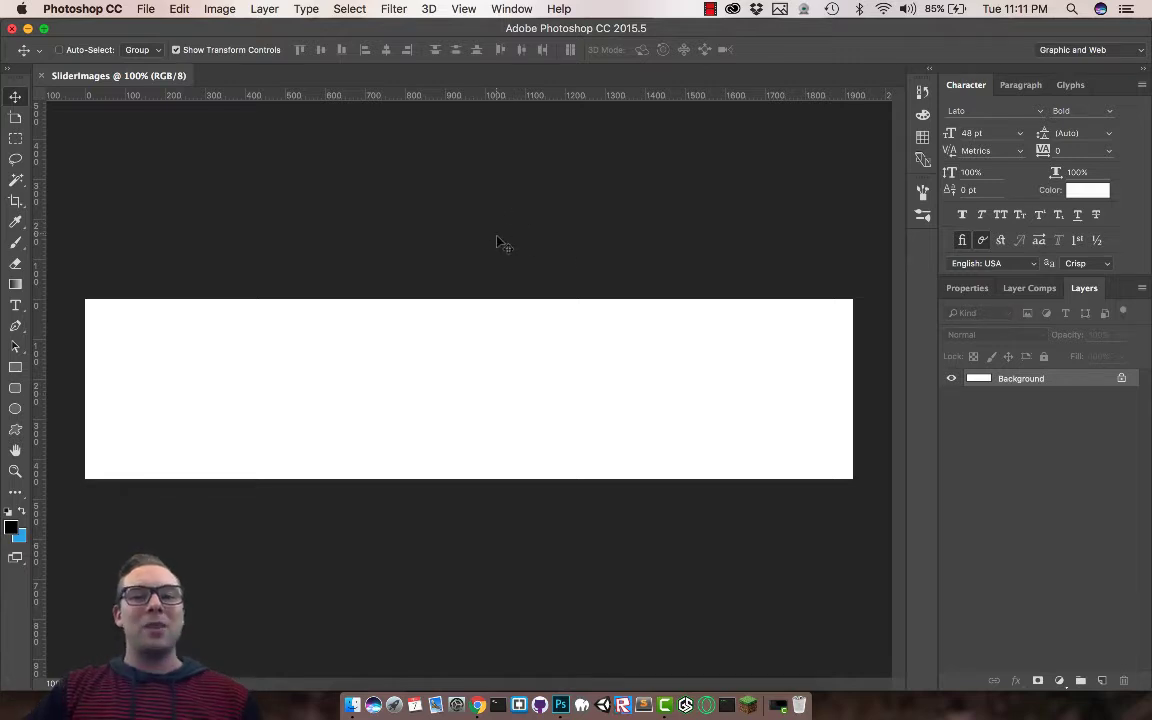
key("super+Tab")
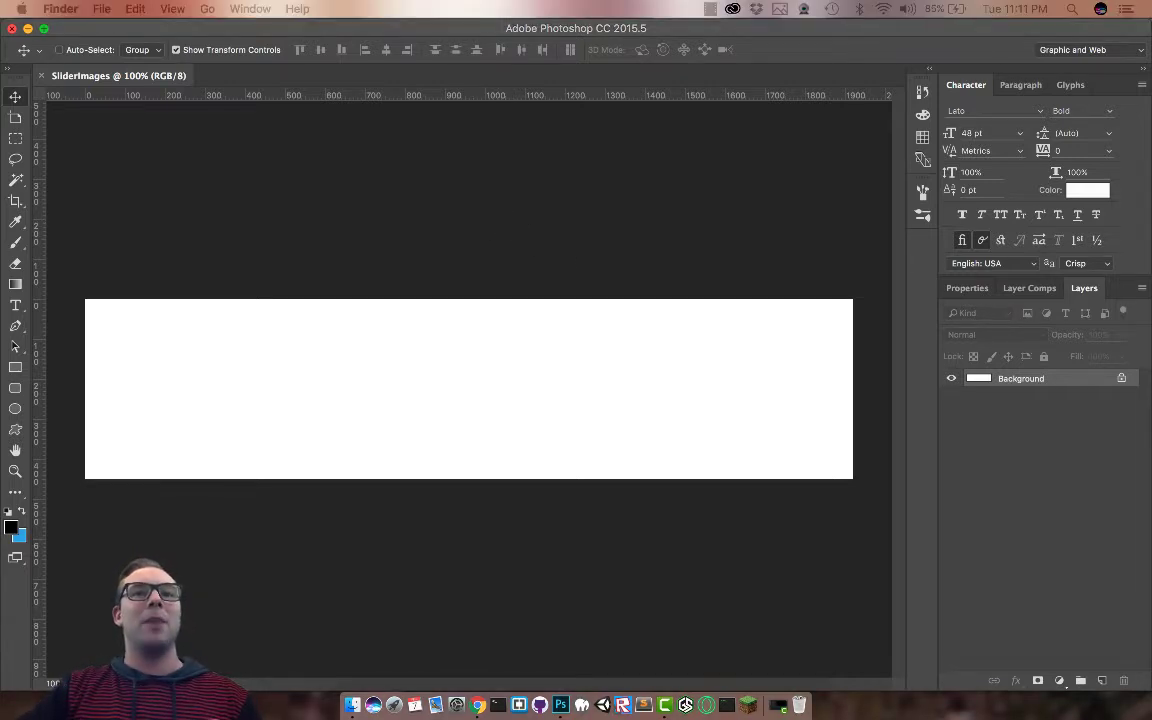
left_click_drag(944, 525, 441, 414)
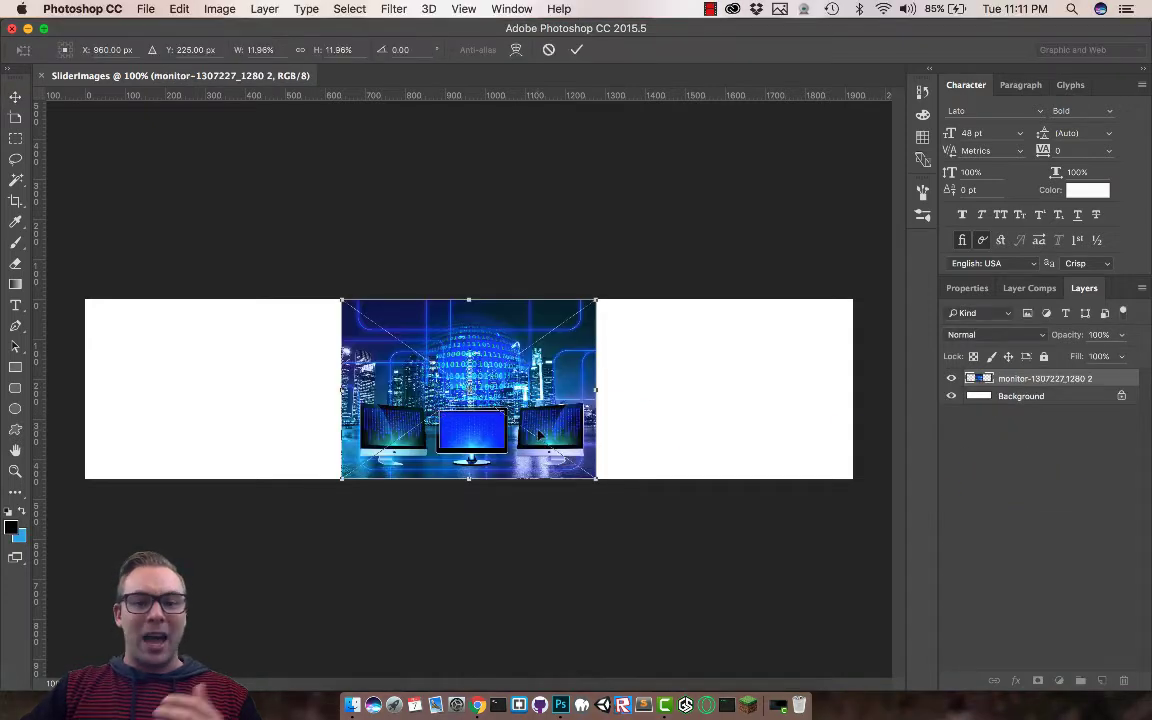
left_click(577, 49)
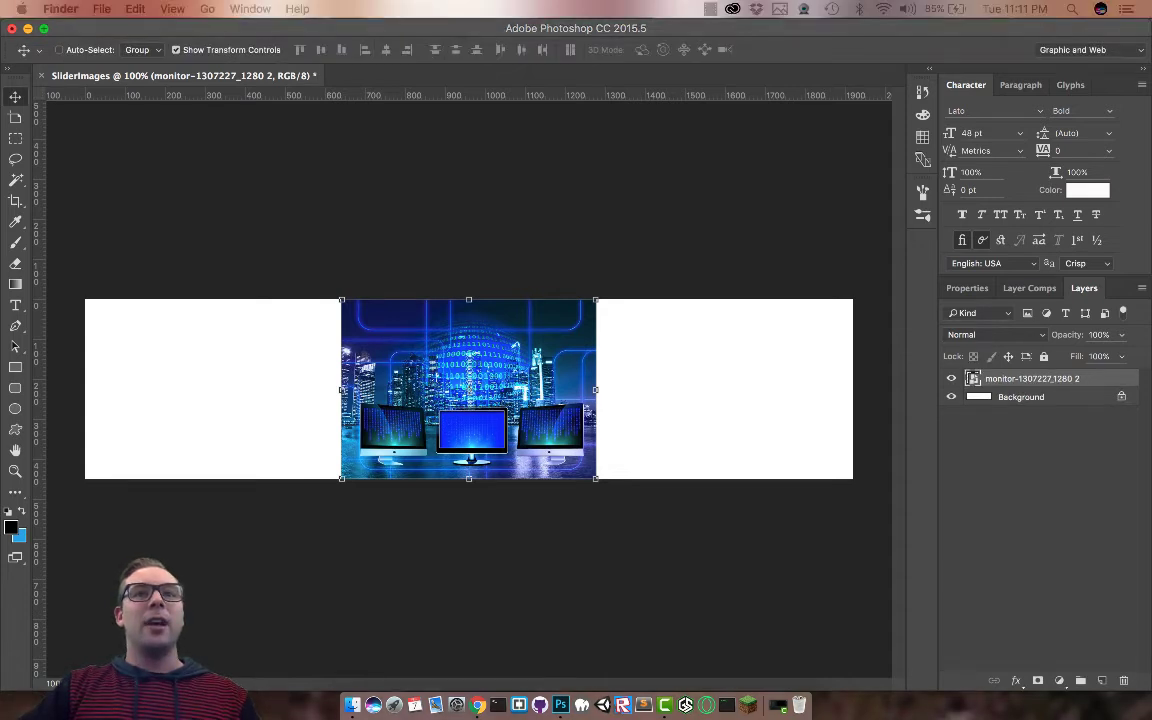
Step: Place the abstract and coding photos onto the canvas as further layers
left_click_drag(445, 368, 495, 440)
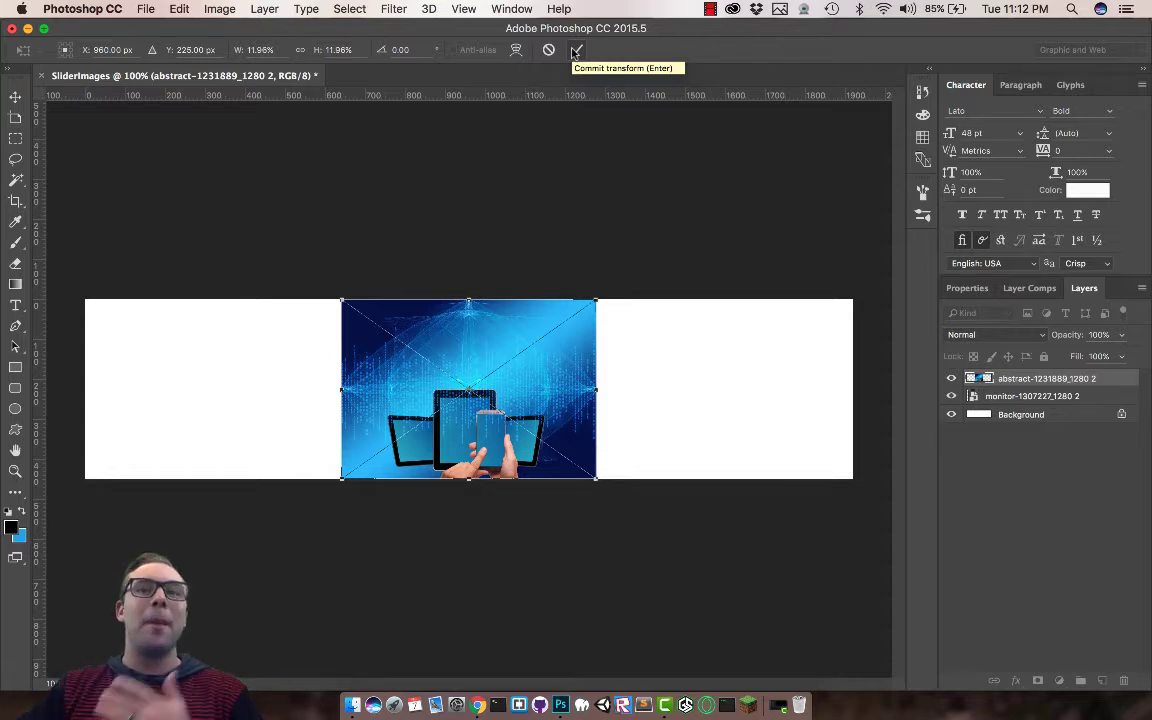
left_click(576, 50)
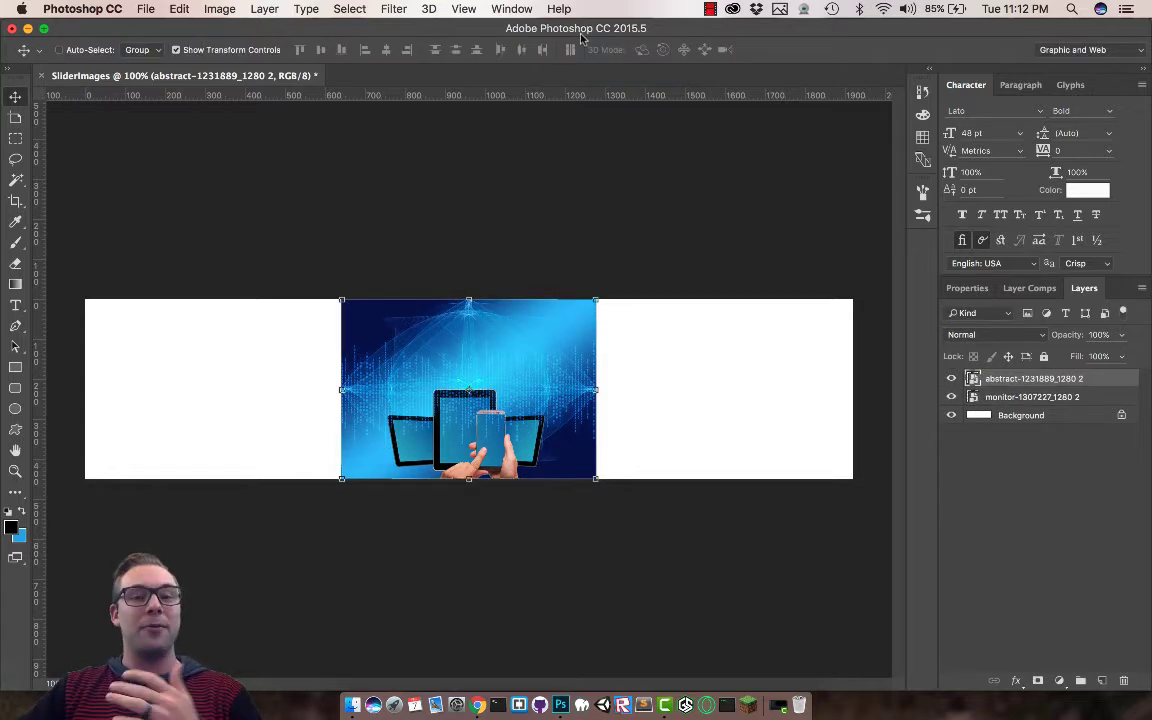
left_click_drag(495, 75, 455, 370)
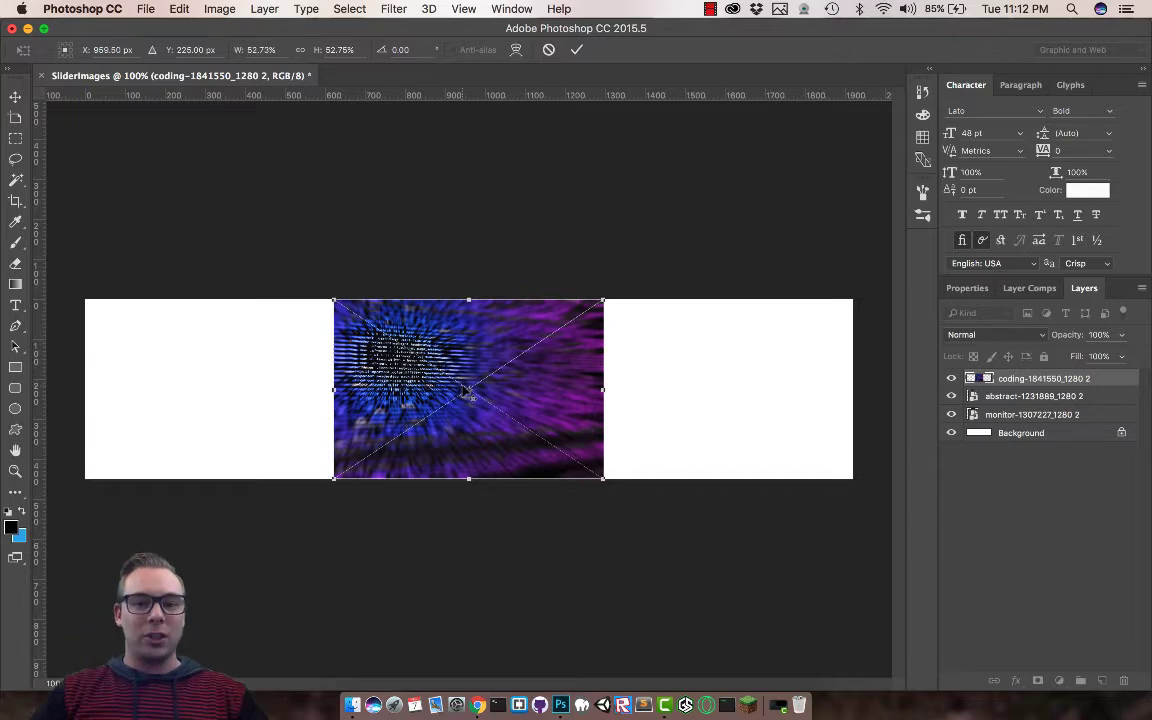
Step: Commit the coding photo, then hide the coding and abstract layers, leaving the monitor photo visible
left_click(576, 49)
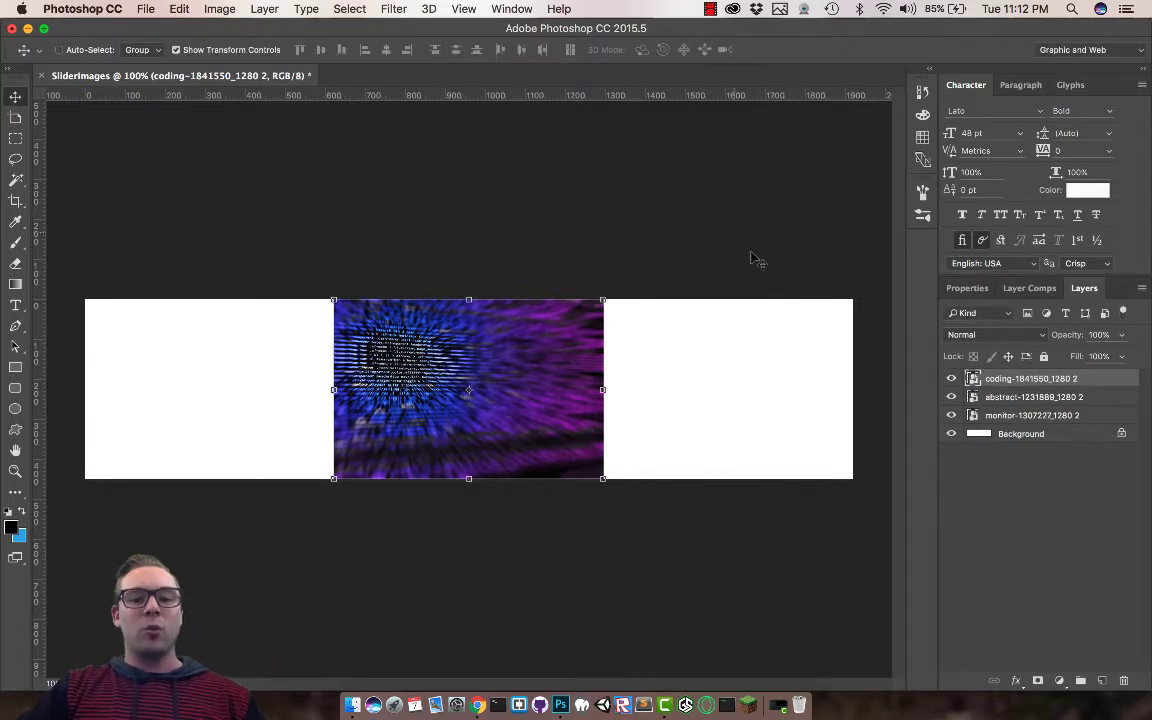
left_click(990, 397)
left_click(995, 416)
left_click(1007, 438)
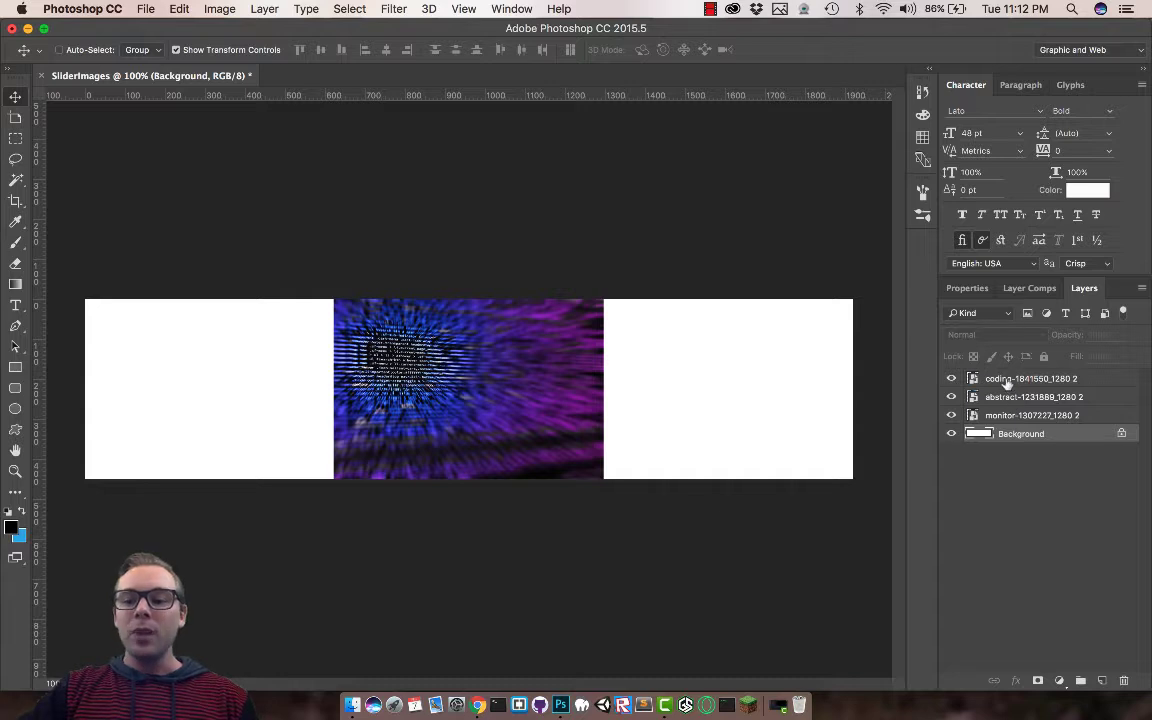
left_click(988, 378)
left_click(1000, 398)
left_click(998, 415)
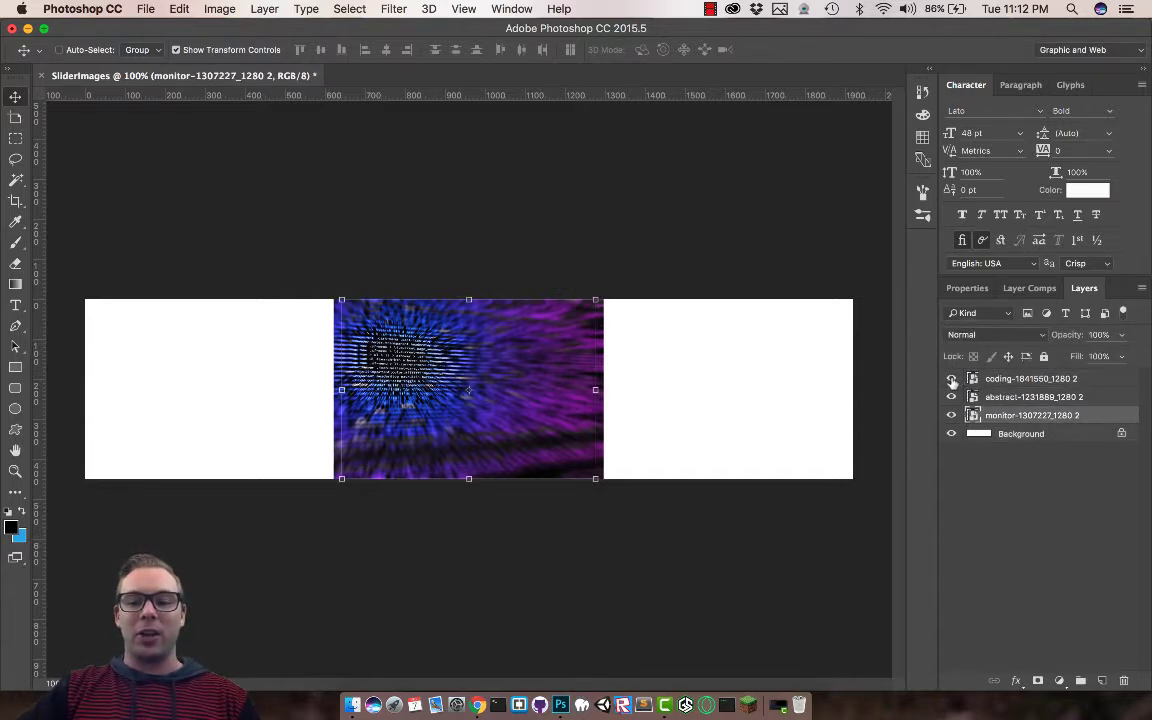
left_click(951, 379)
left_click(951, 397)
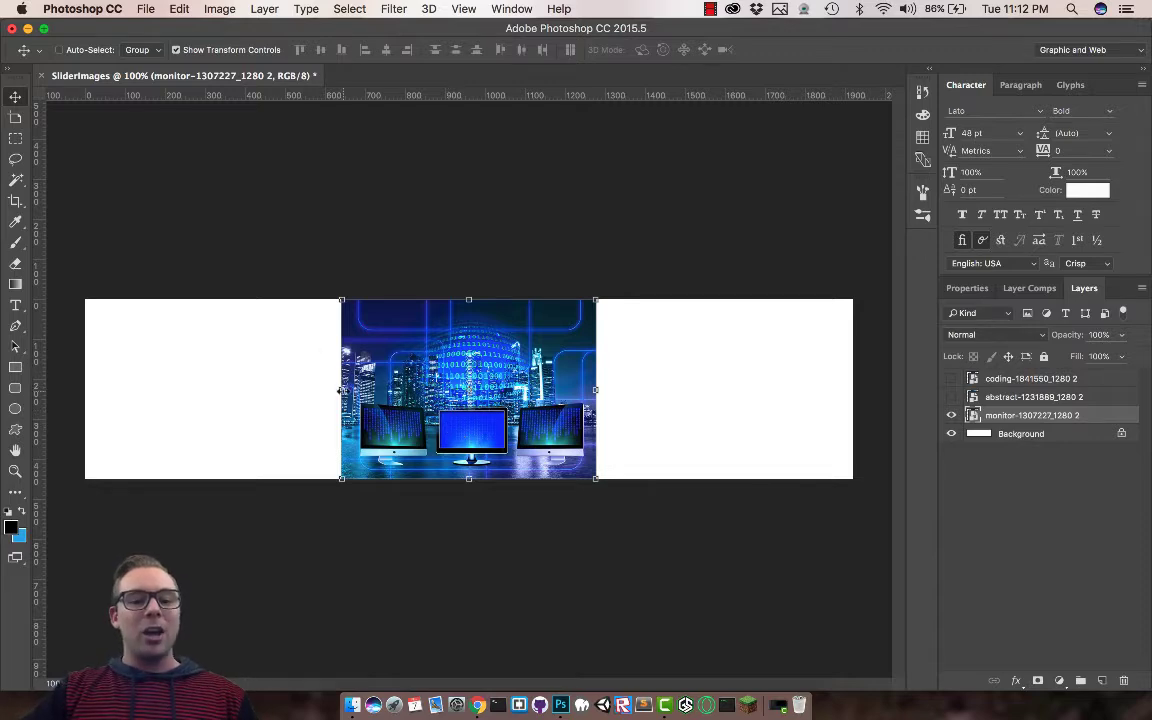
Step: Enlarge the monitor photo and reposition it to cover the full 1920 × 450 banner
left_click_drag(341, 390, 458, 390)
left_click(548, 50)
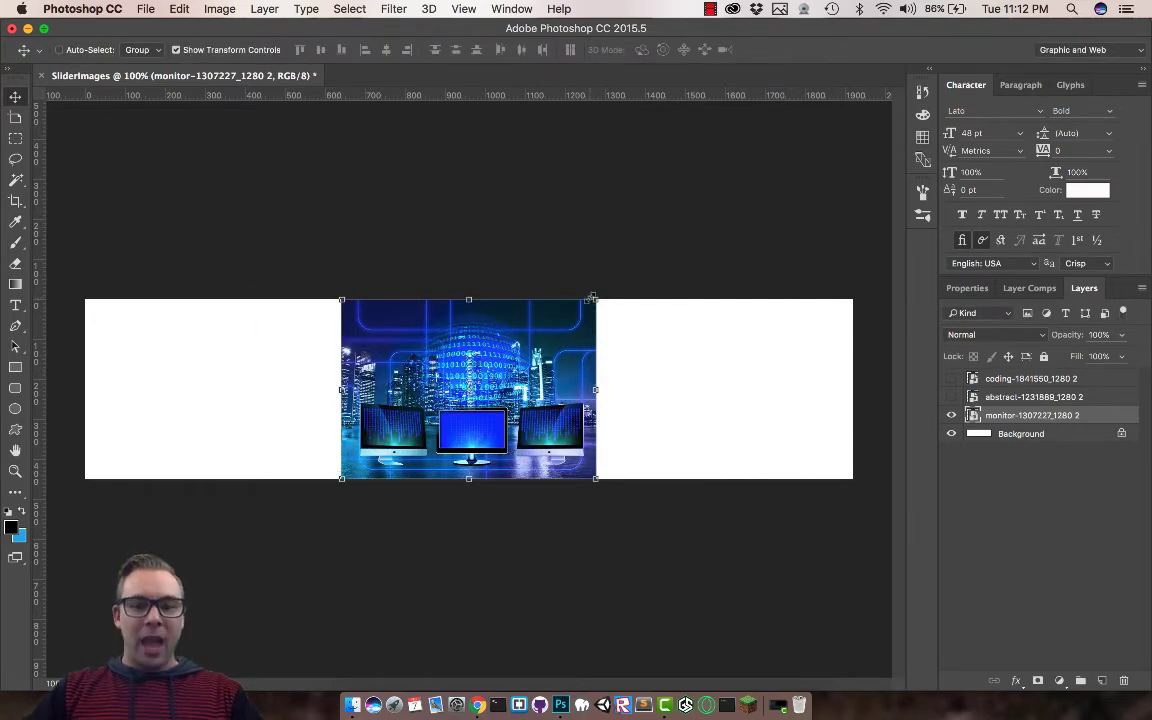
left_click_drag(596, 299, 858, 93)
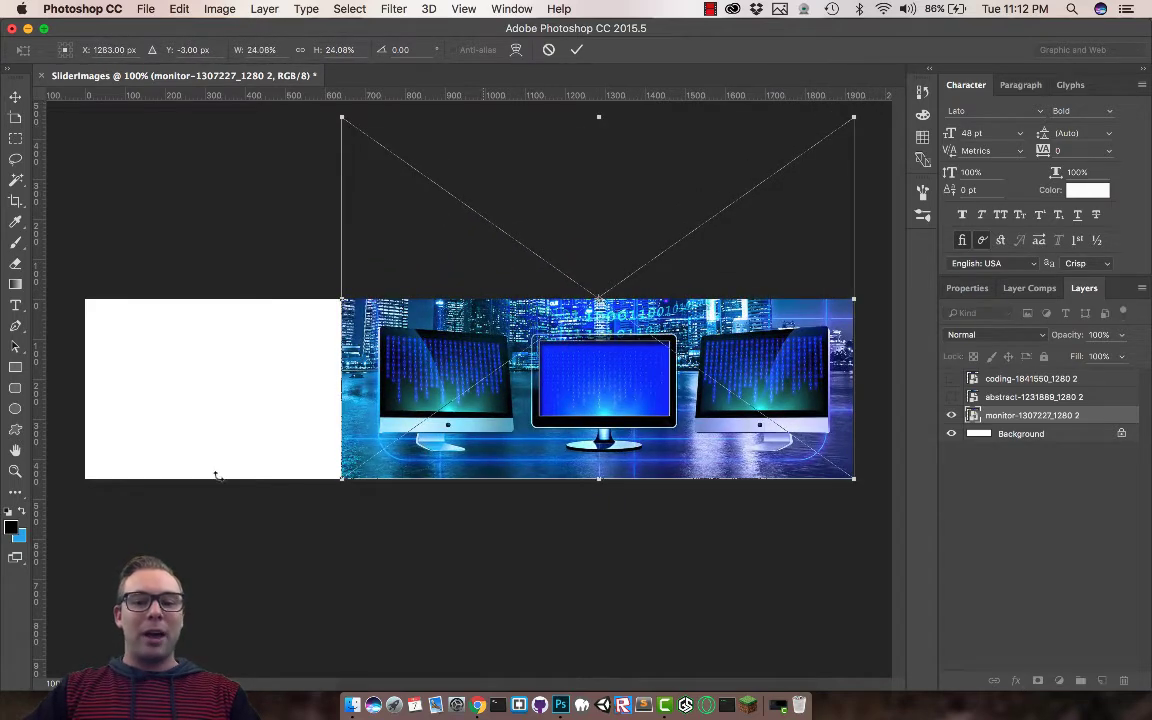
left_click_drag(335, 452, 14, 540)
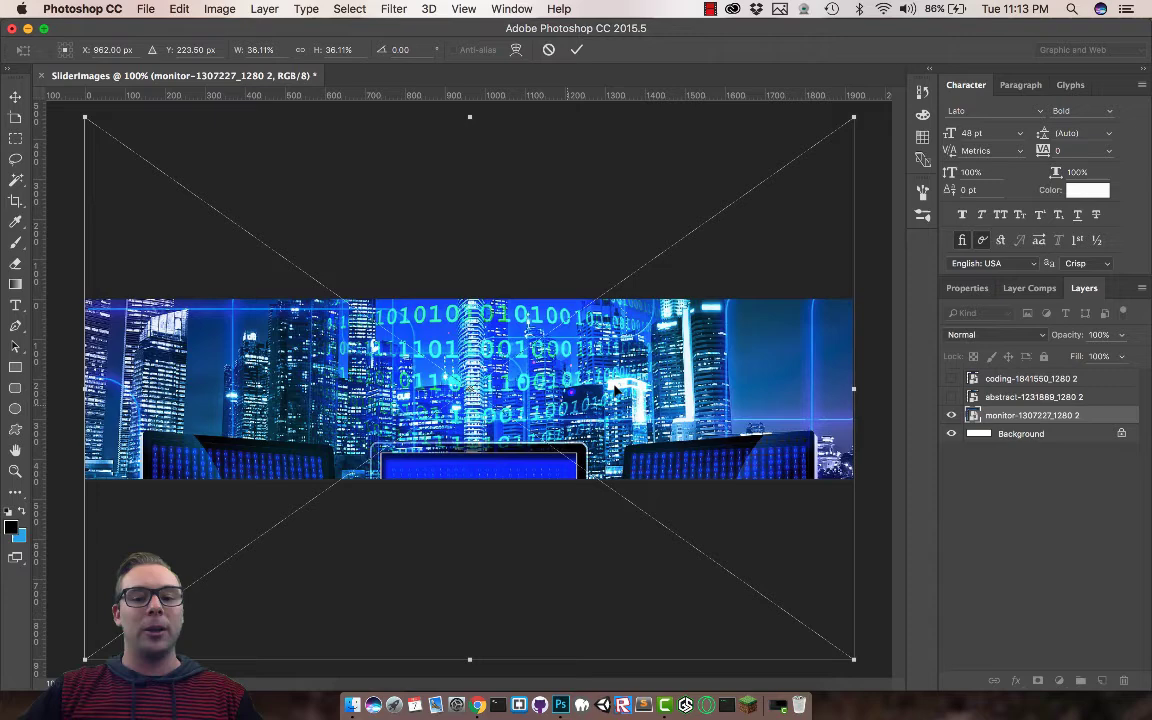
left_click_drag(633, 425, 633, 265)
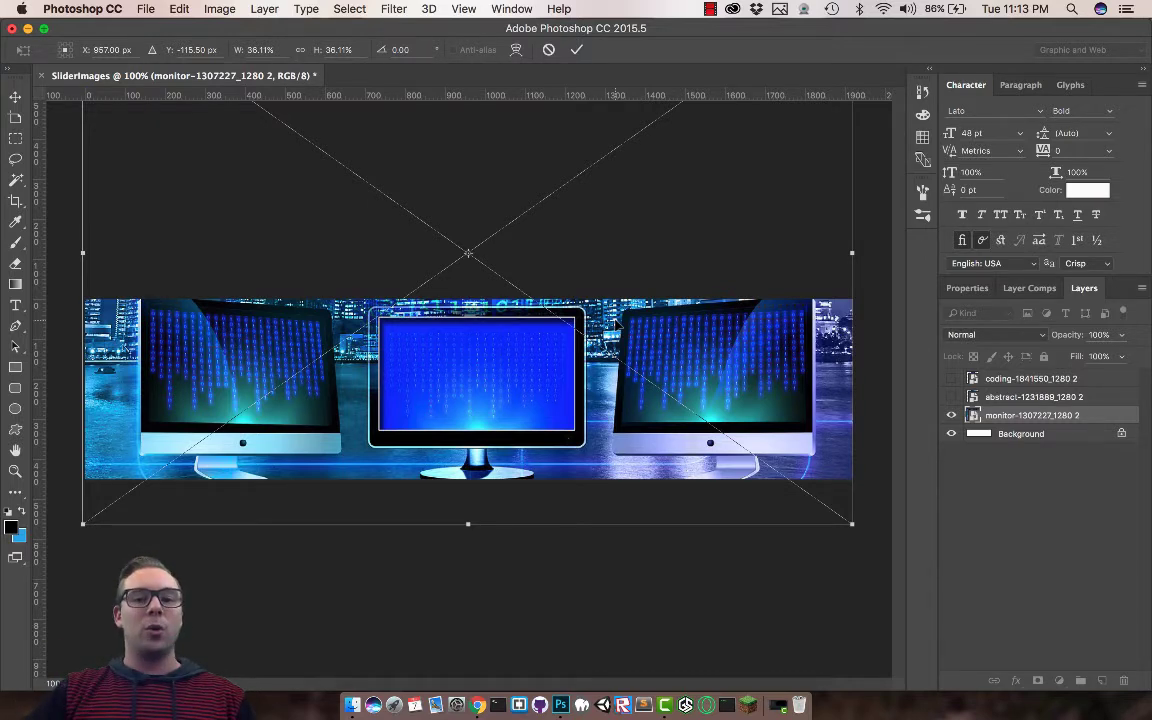
left_click(576, 49)
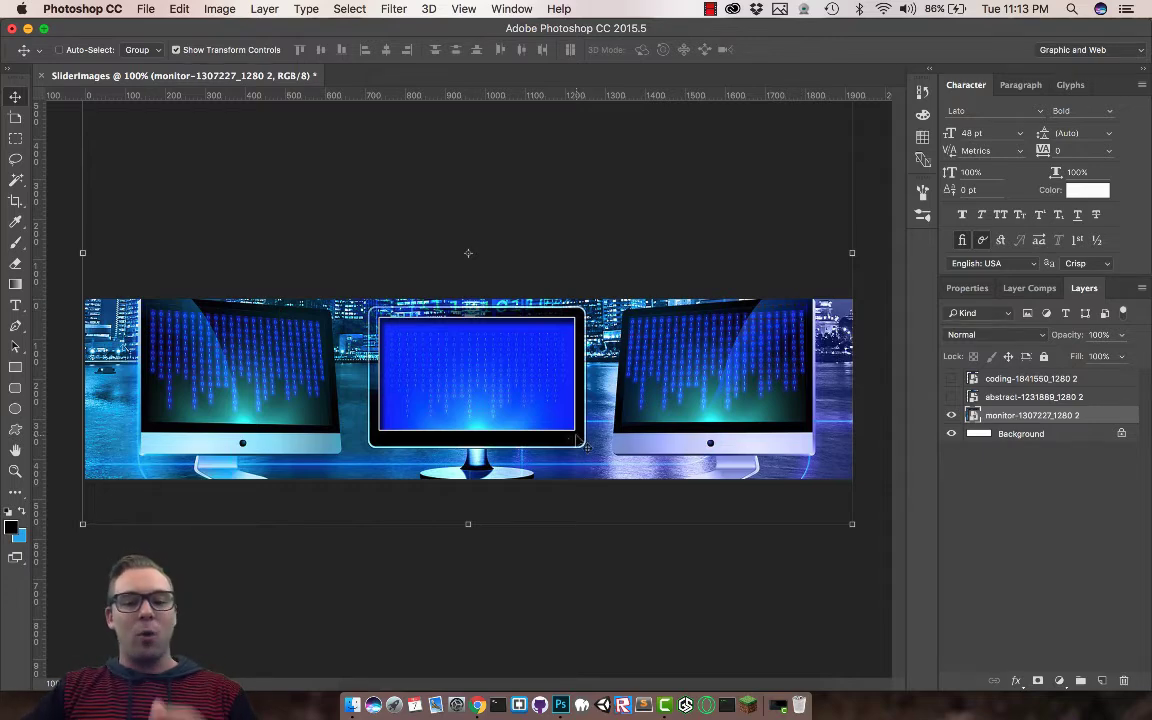
mouse_move(578, 440)
left_mouse_down()
mouse_move(580, 400)
mouse_move(584, 490)
mouse_move(585, 458)
left_mouse_up()
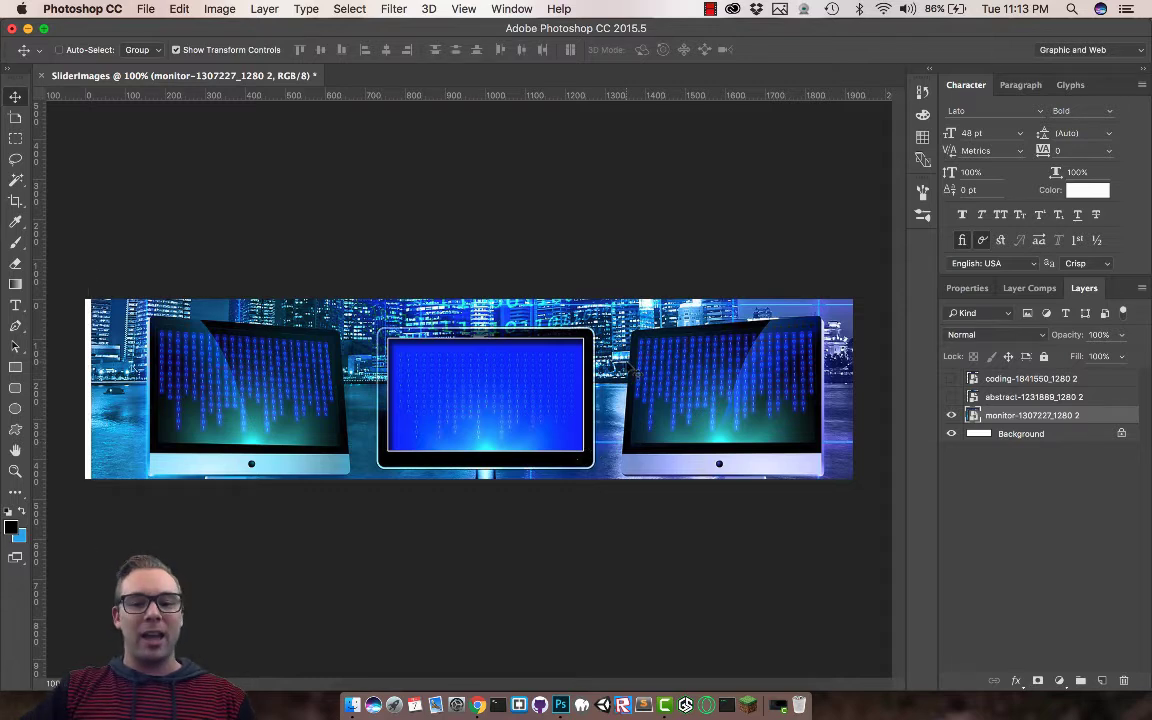
left_click_drag(628, 370, 624, 366)
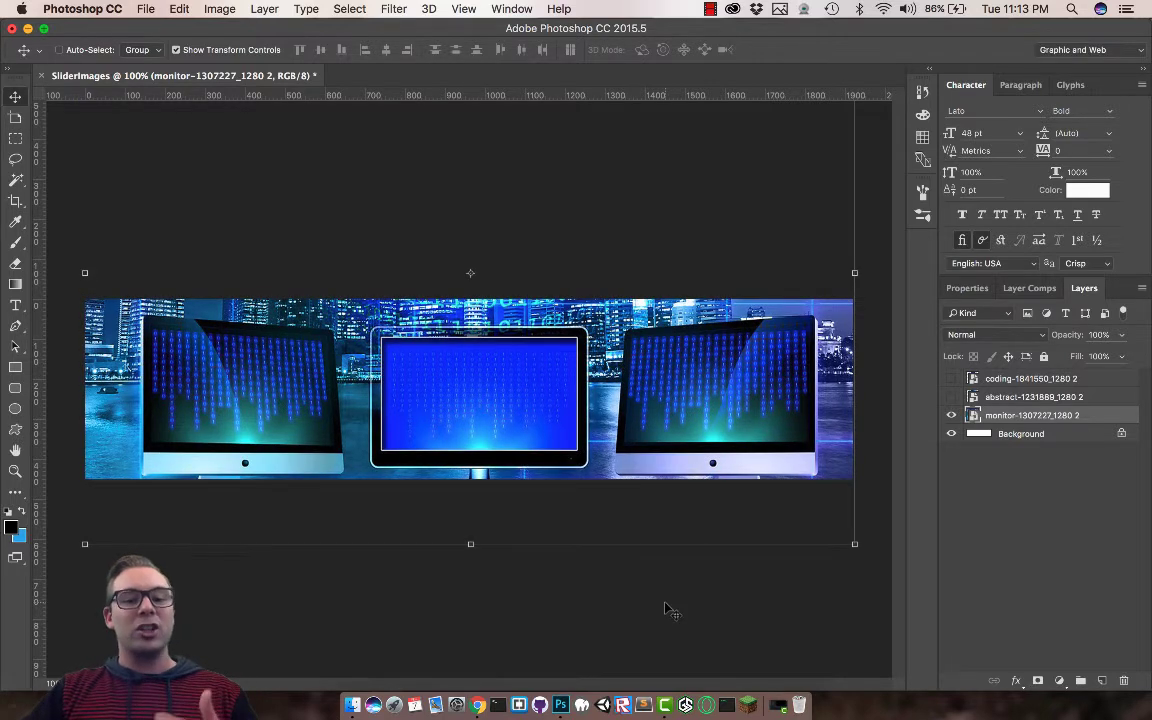
Step: Save the banner to the Desktop as SliderImages.psd in Photoshop format
key("super+shift+s")
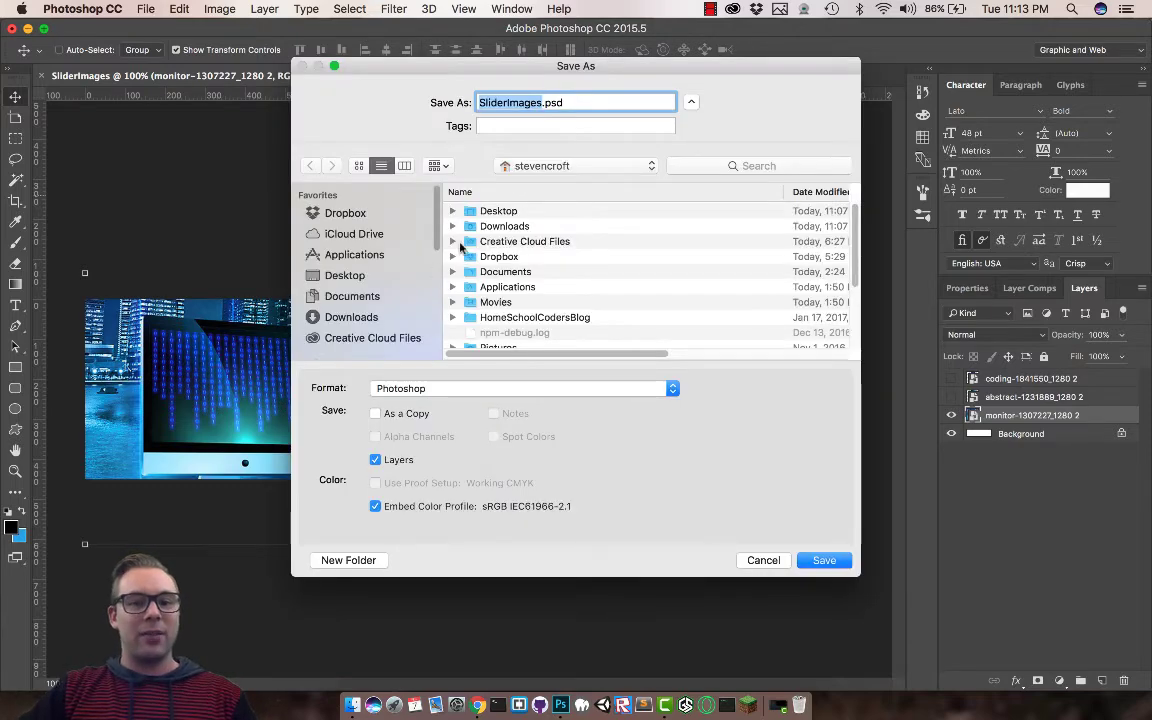
left_click(500, 211)
left_click(823, 561)
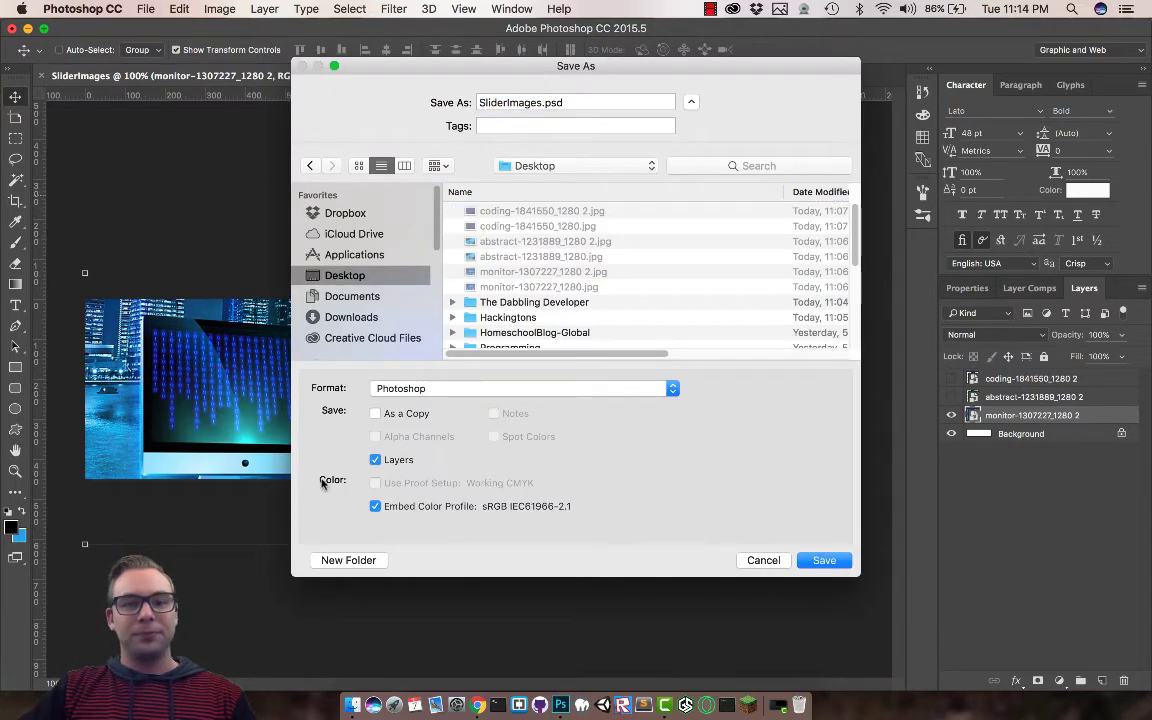
left_click(822, 560)
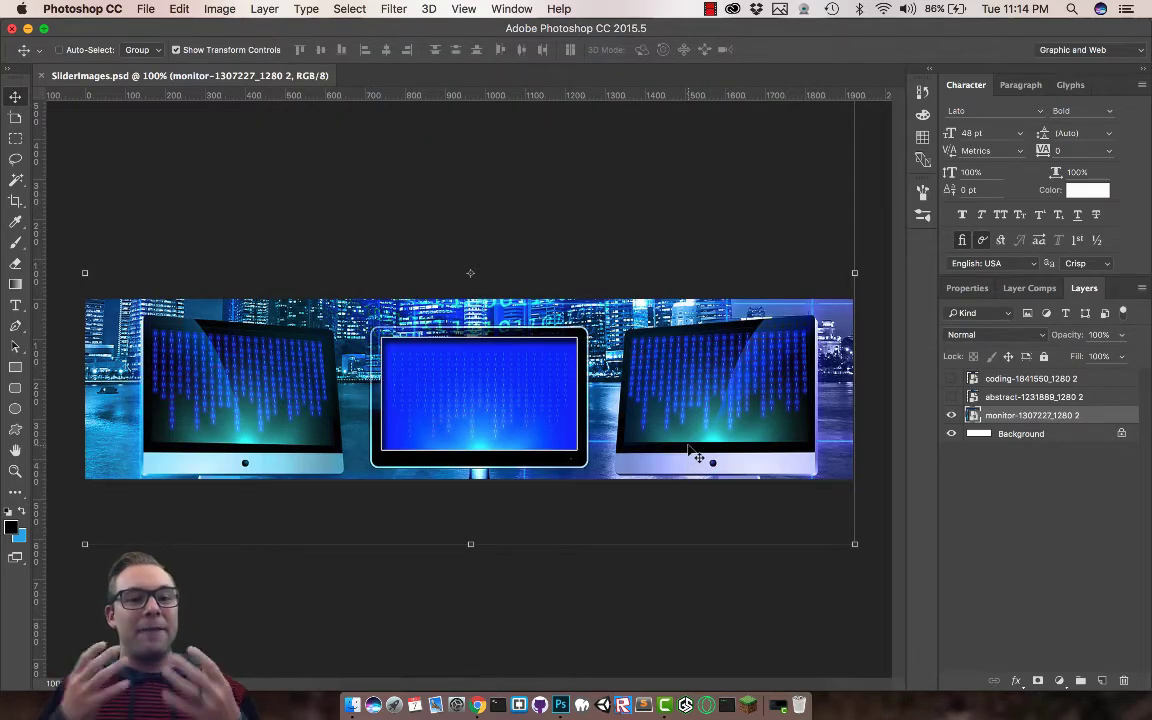
Step: Quick Export the monitor banner as SliderImages1.png to the Desktop and verify it in Finder
left_click(145, 10)
mouse_move(158, 214)
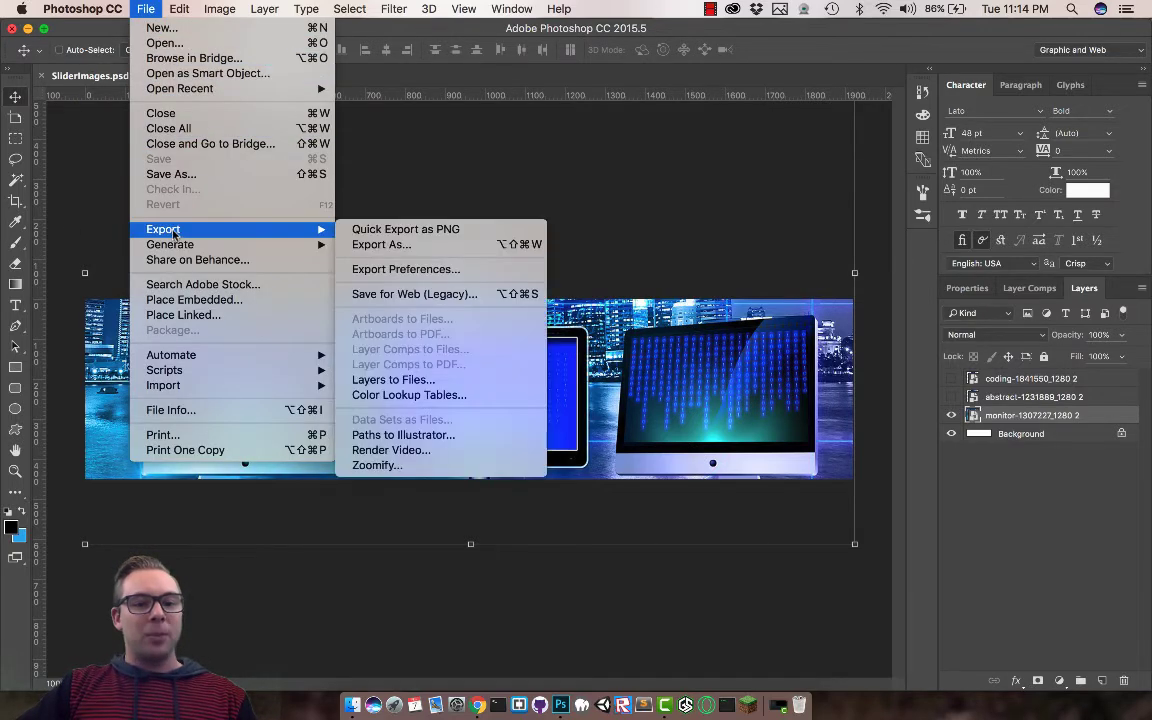
left_click(385, 230)
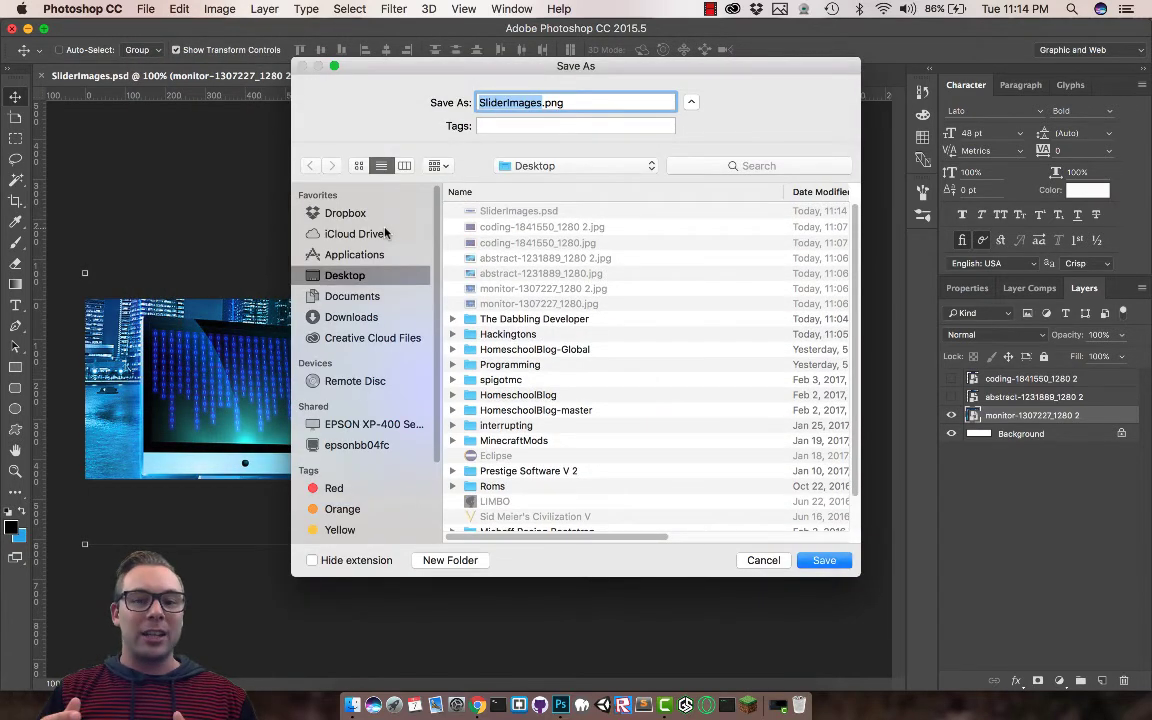
left_click(543, 103)
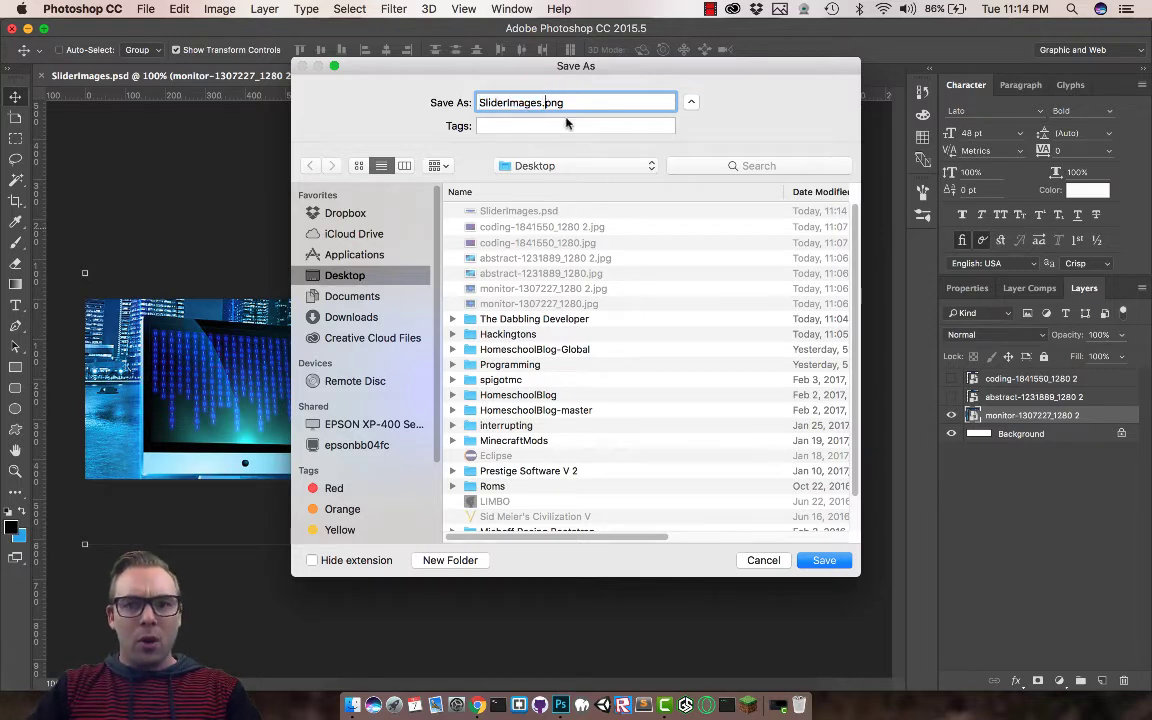
type("1")
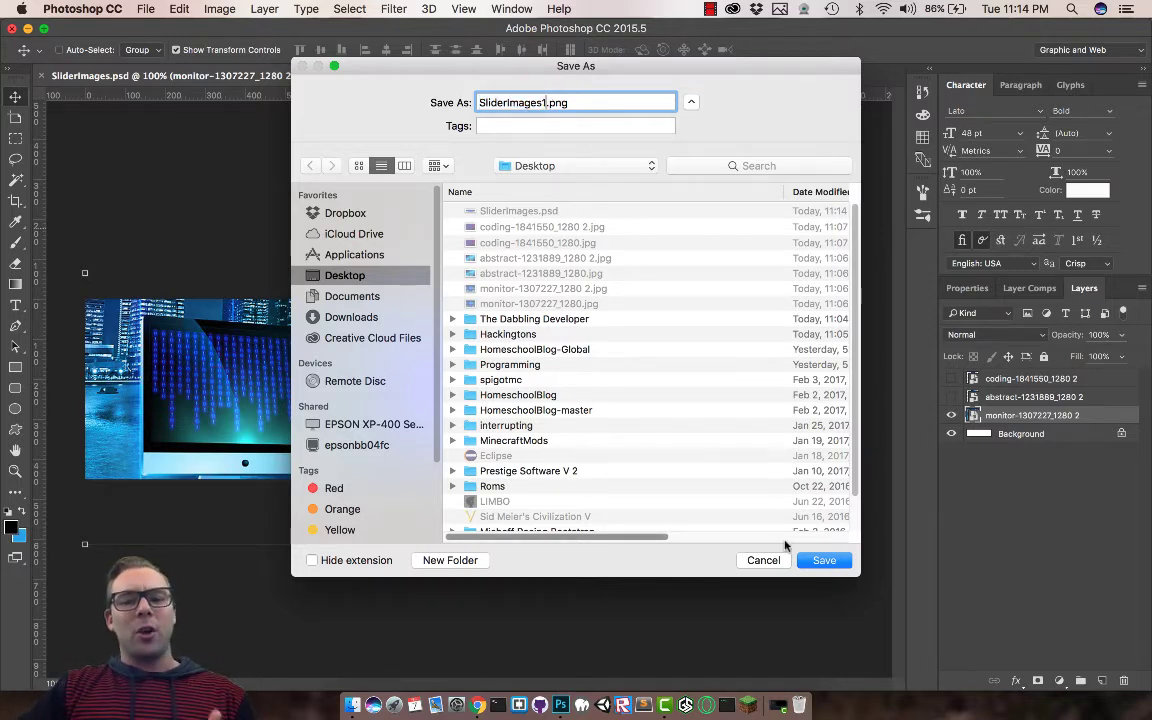
left_click(818, 560)
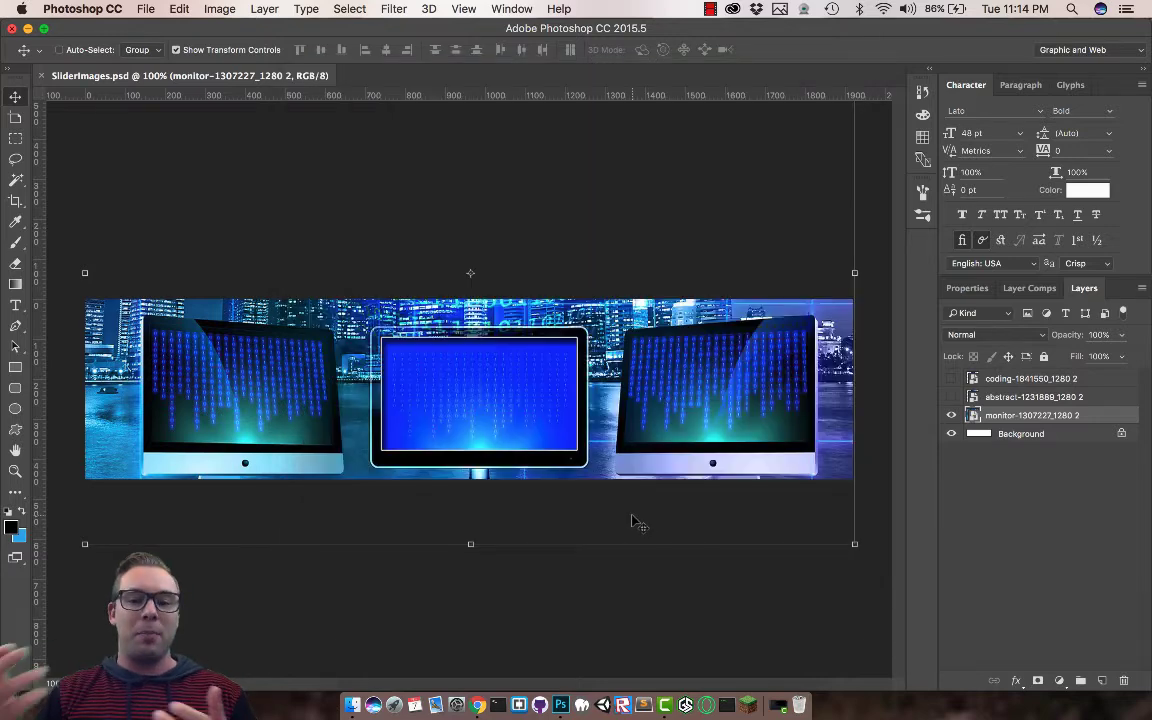
key("super+Tab")
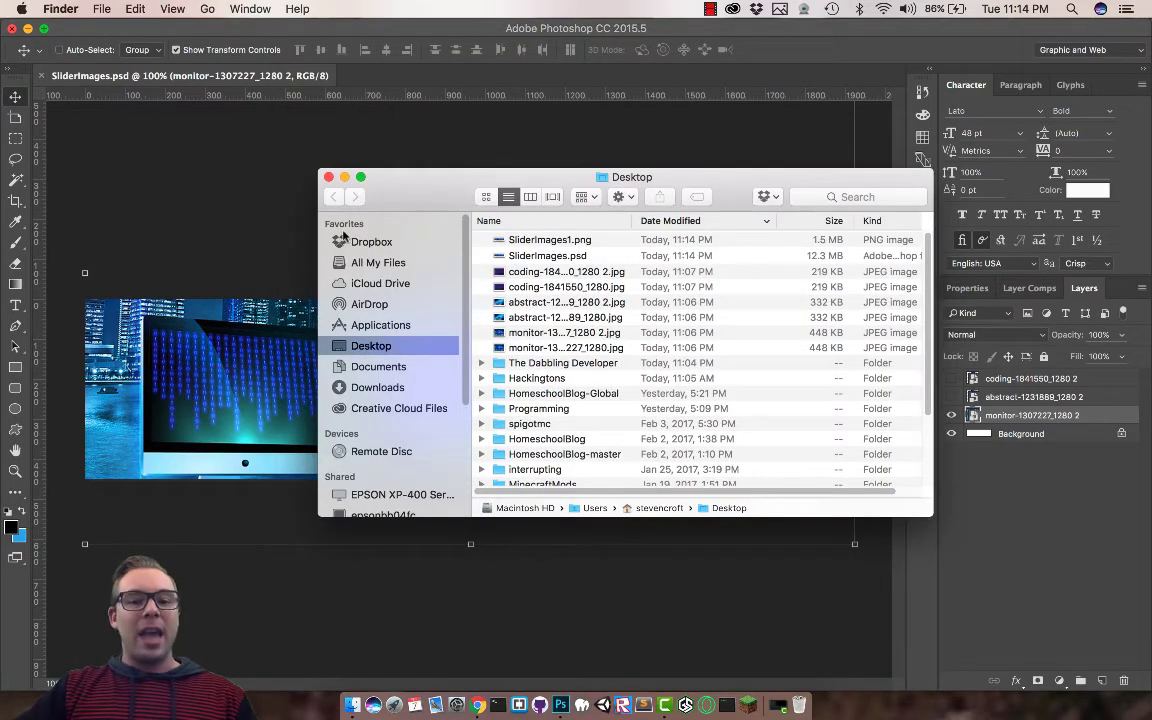
left_click(327, 177)
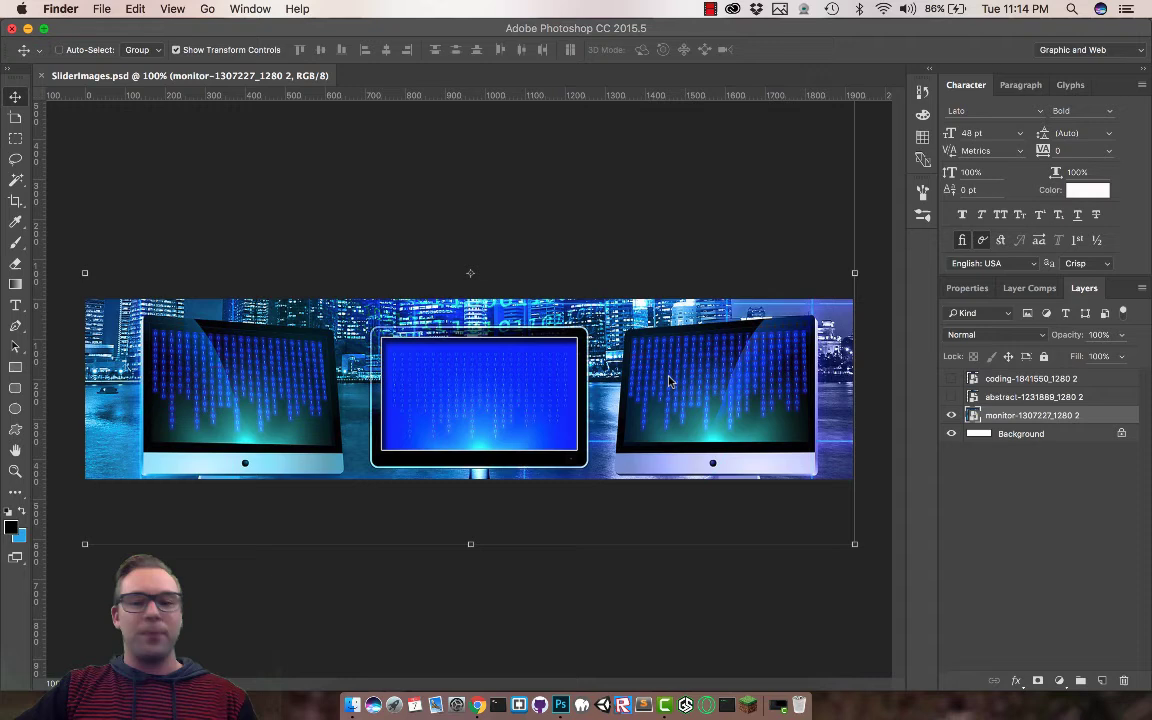
Step: Swap the monitor layer for the abstract tablets layer and scale it to fill the banner
left_click(951, 416)
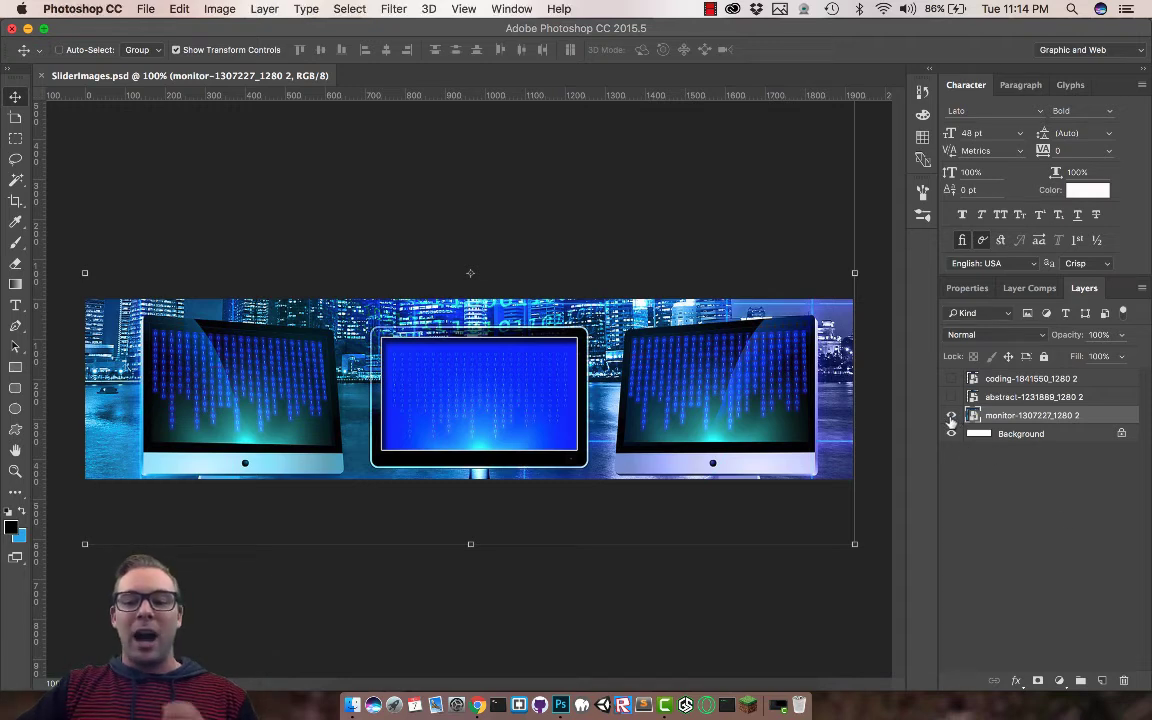
left_click(952, 399)
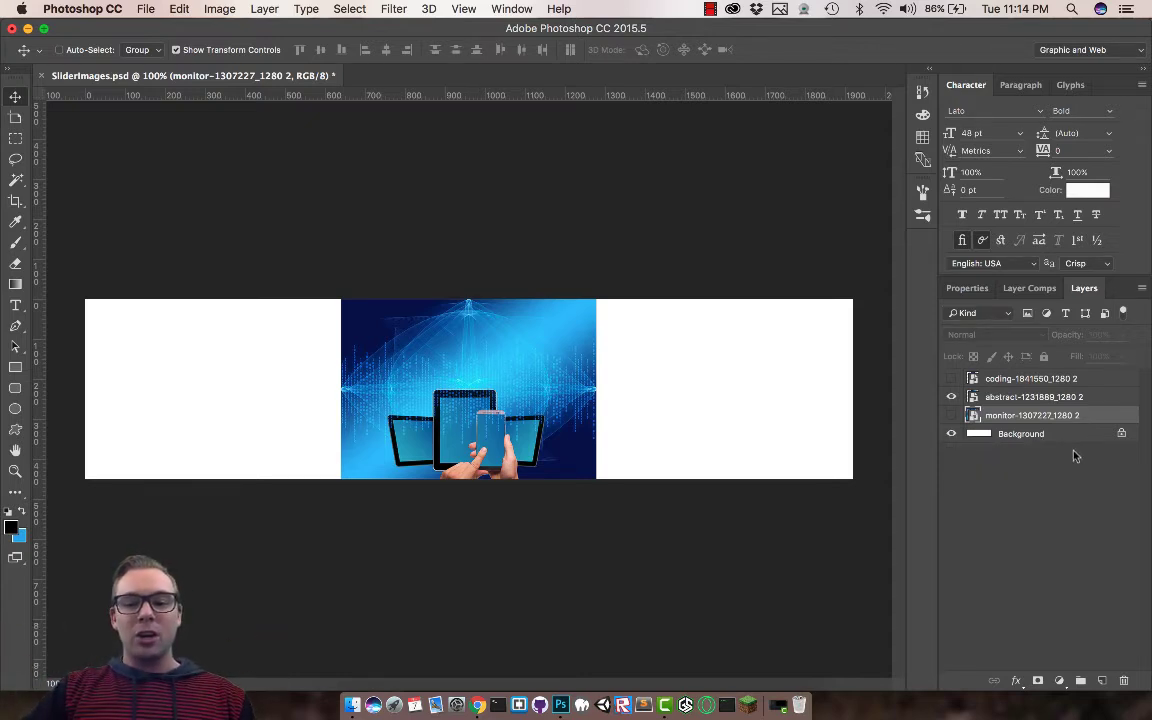
left_click(1004, 398)
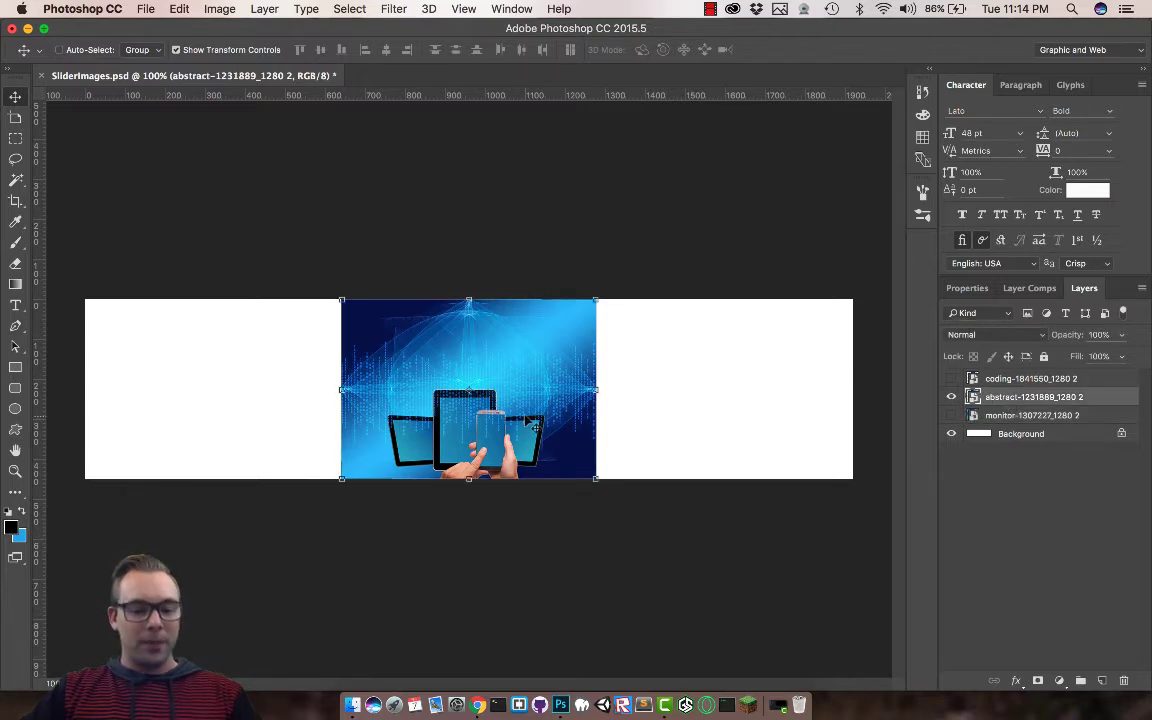
left_click(594, 298)
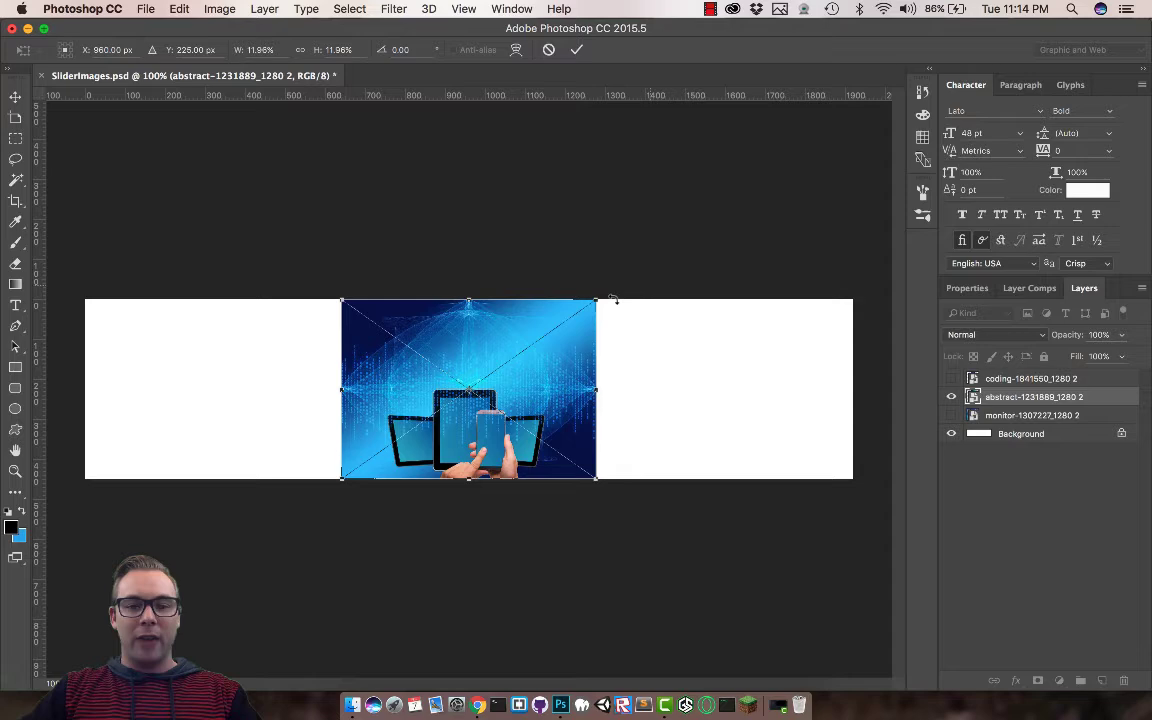
left_click_drag(596, 298, 904, 183)
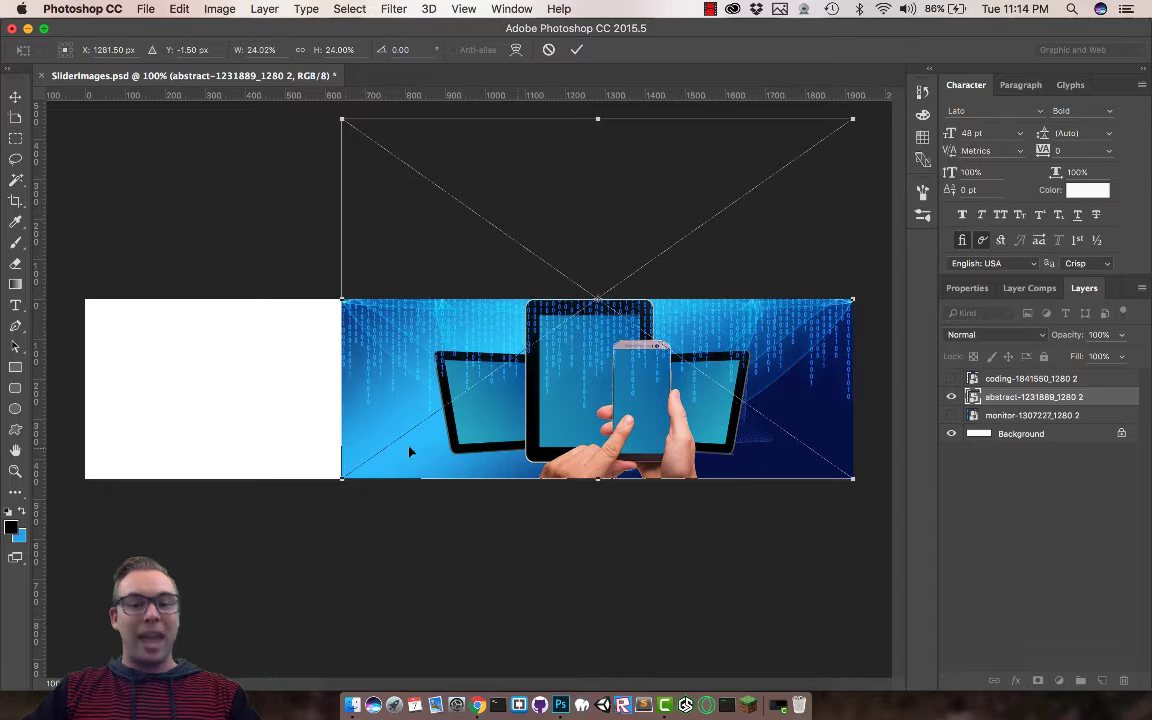
left_click_drag(343, 476, 22, 522)
left_click_drag(627, 407, 627, 293)
left_click(576, 49)
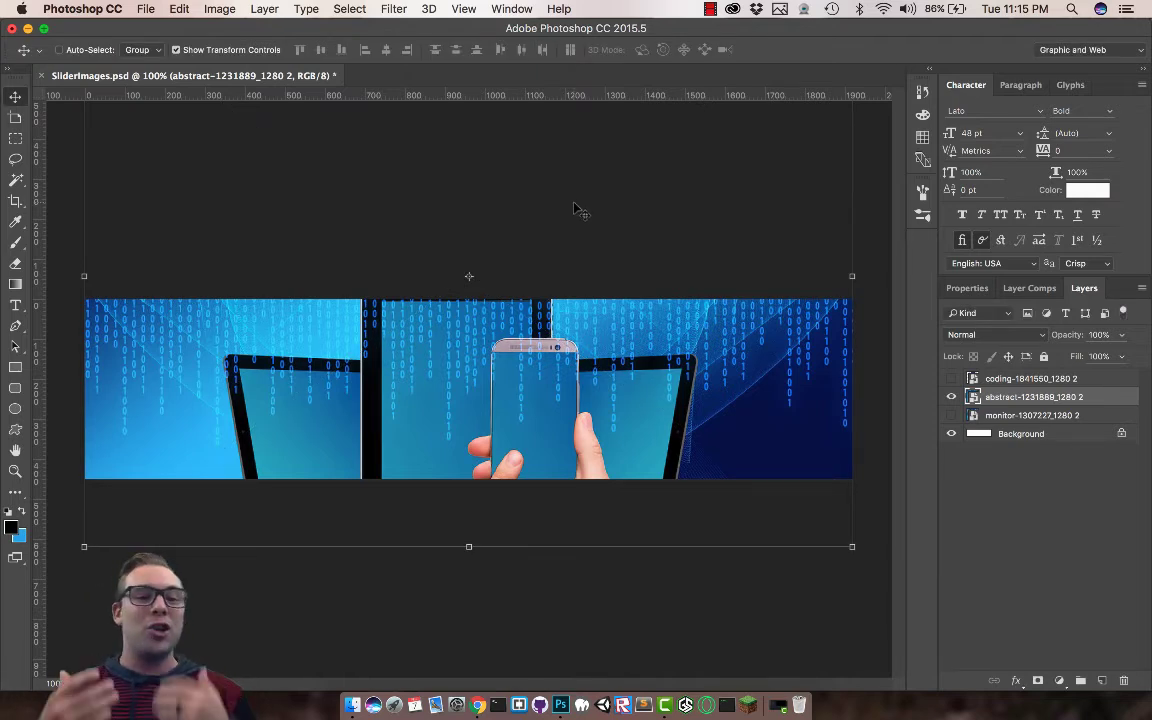
Step: Quick Export the tablets banner as SliderImages2.png
left_click(145, 10)
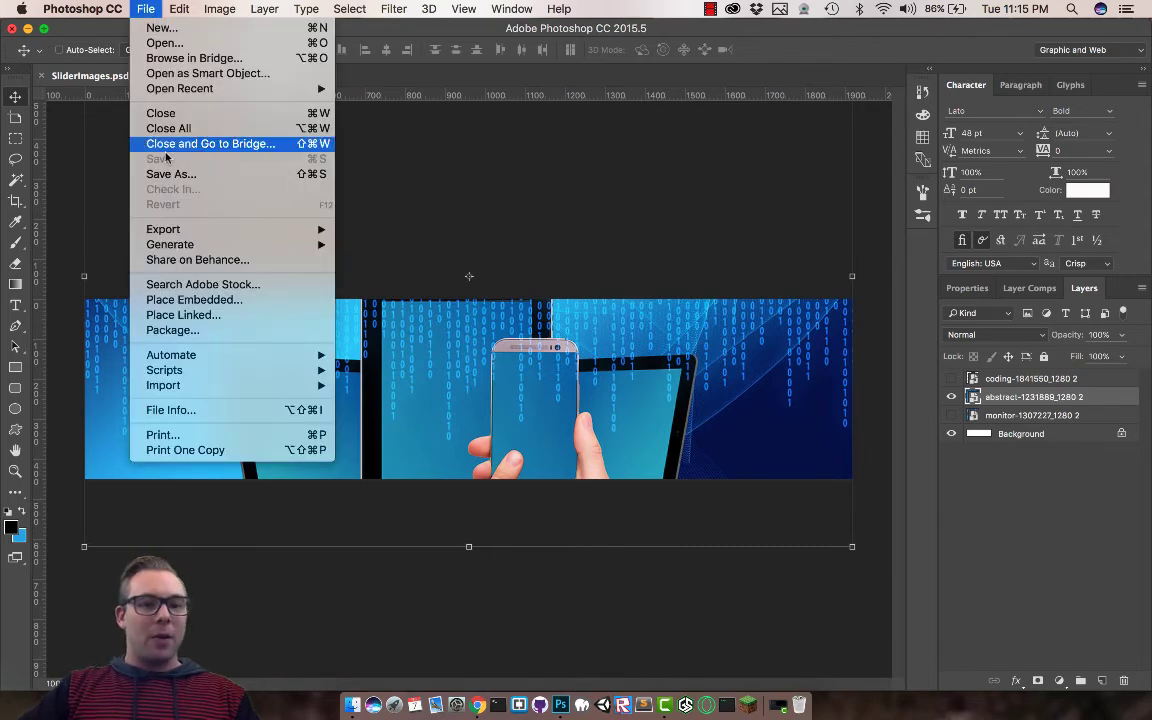
mouse_move(160, 232)
left_click(380, 229)
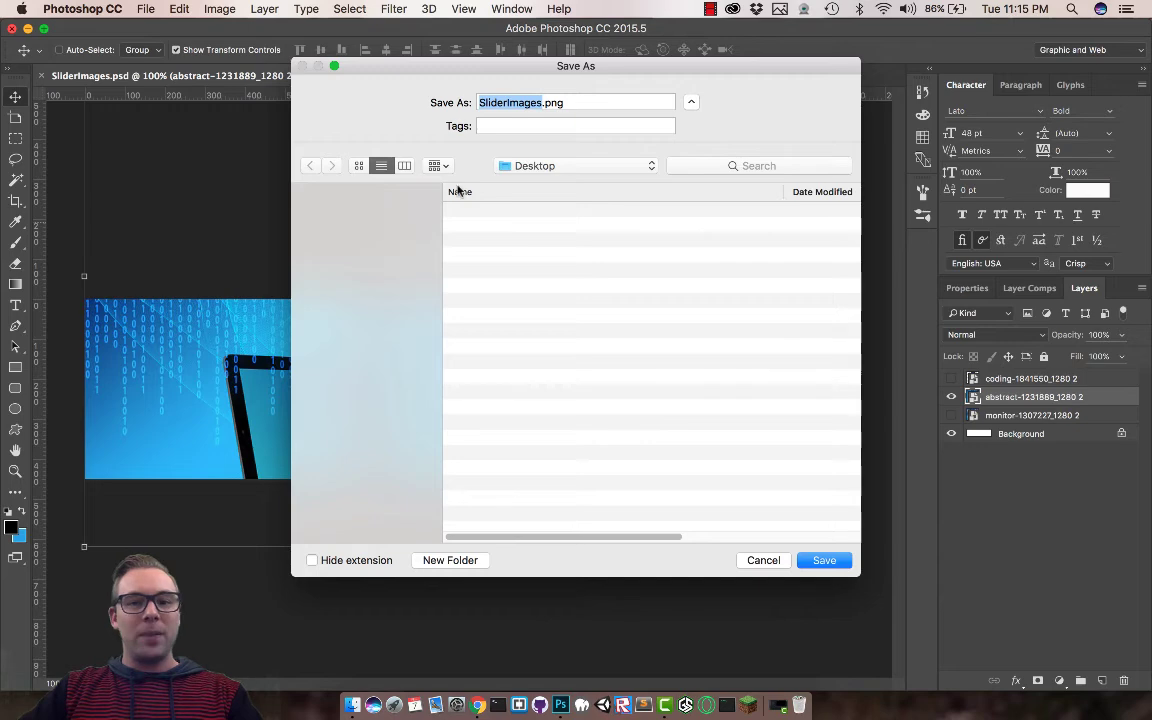
left_click(541, 102)
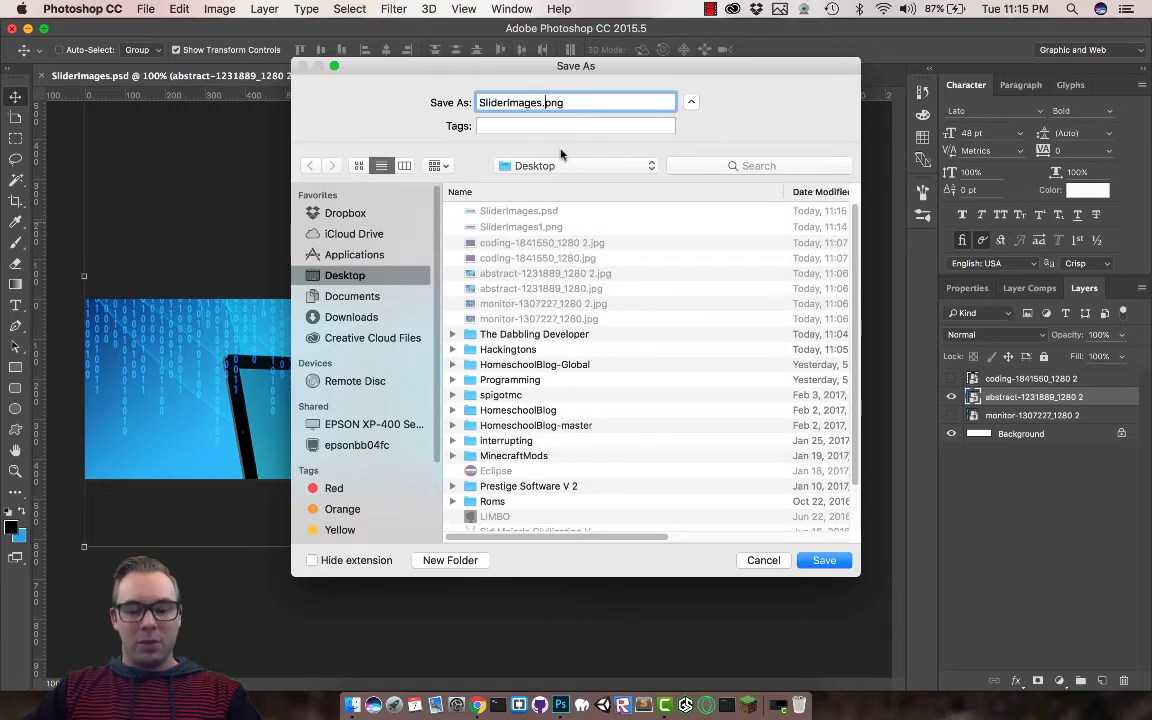
type("2")
left_click(824, 560)
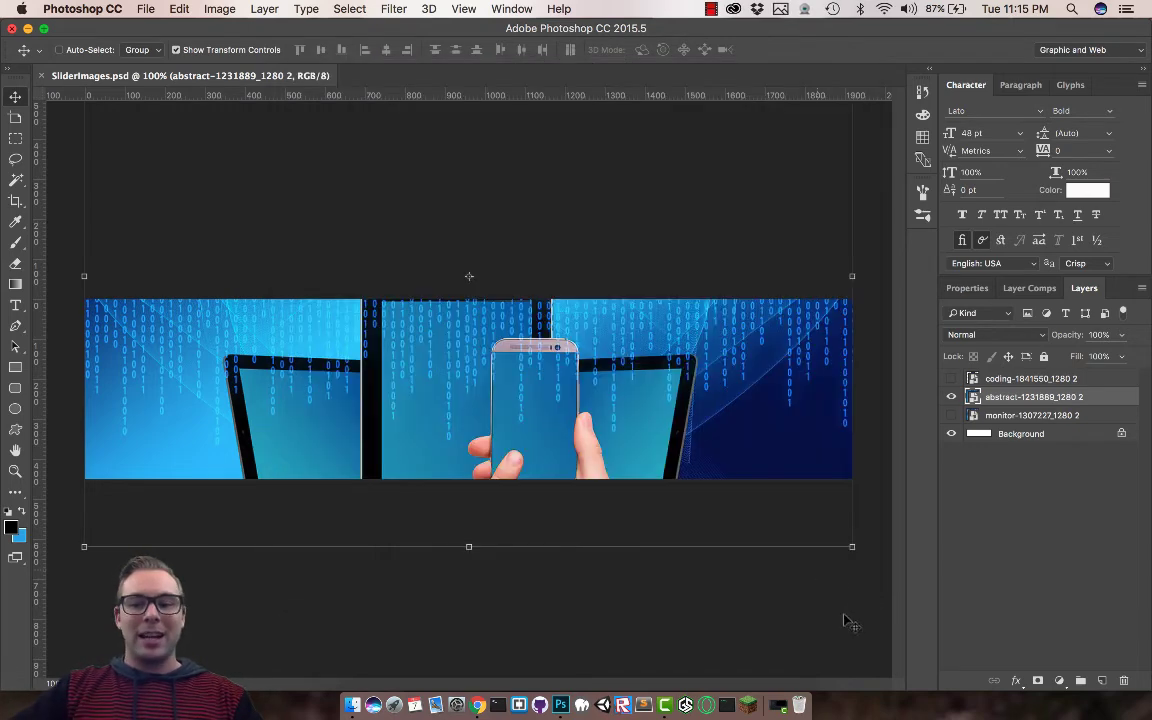
Step: Hide the abstract layer, then show the coding layer and scale it to cover the banner
left_click(951, 397)
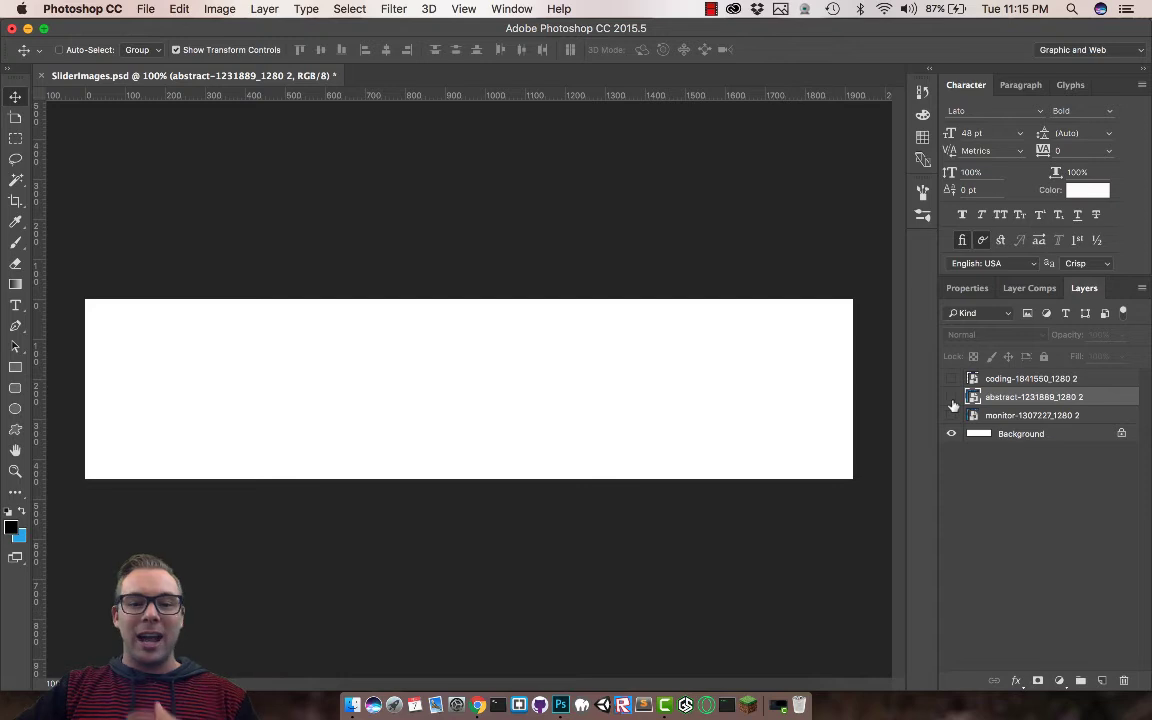
left_click(951, 378)
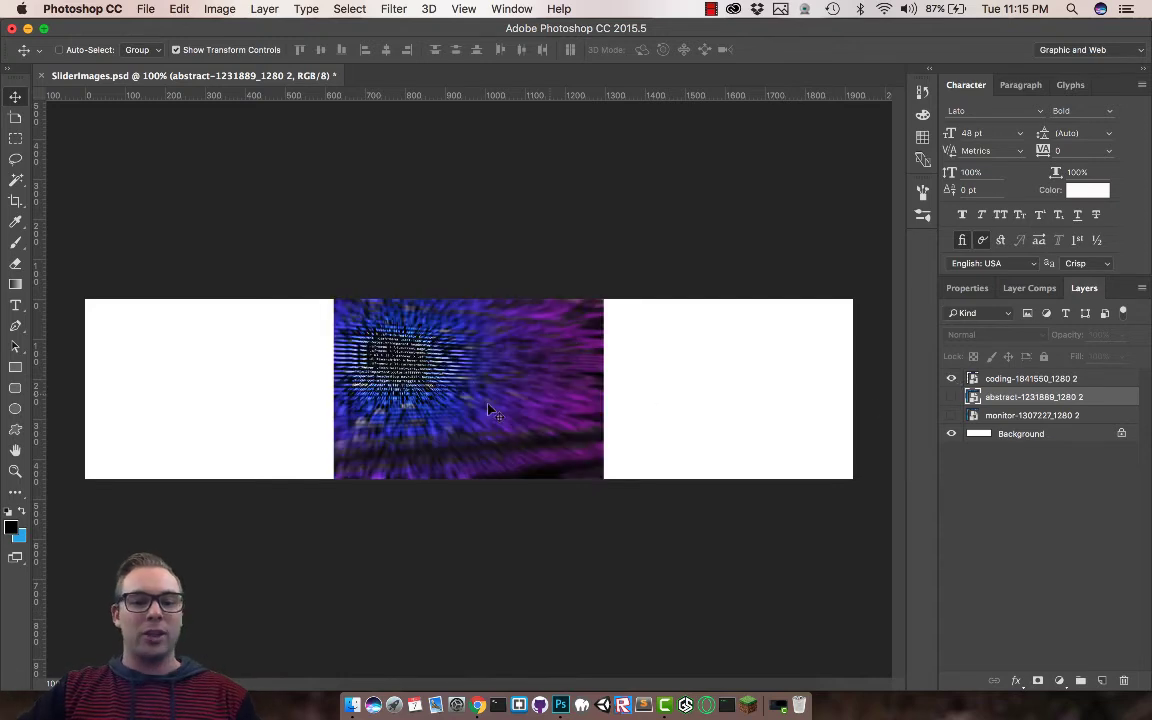
left_click(970, 379)
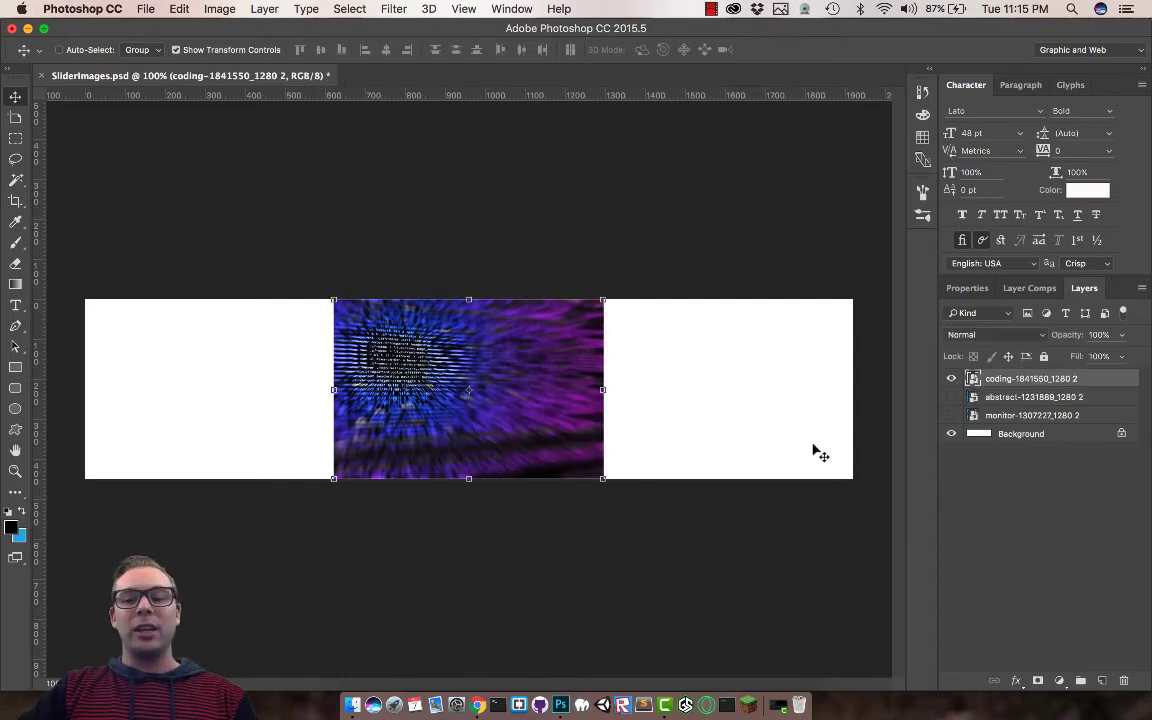
key("super+t")
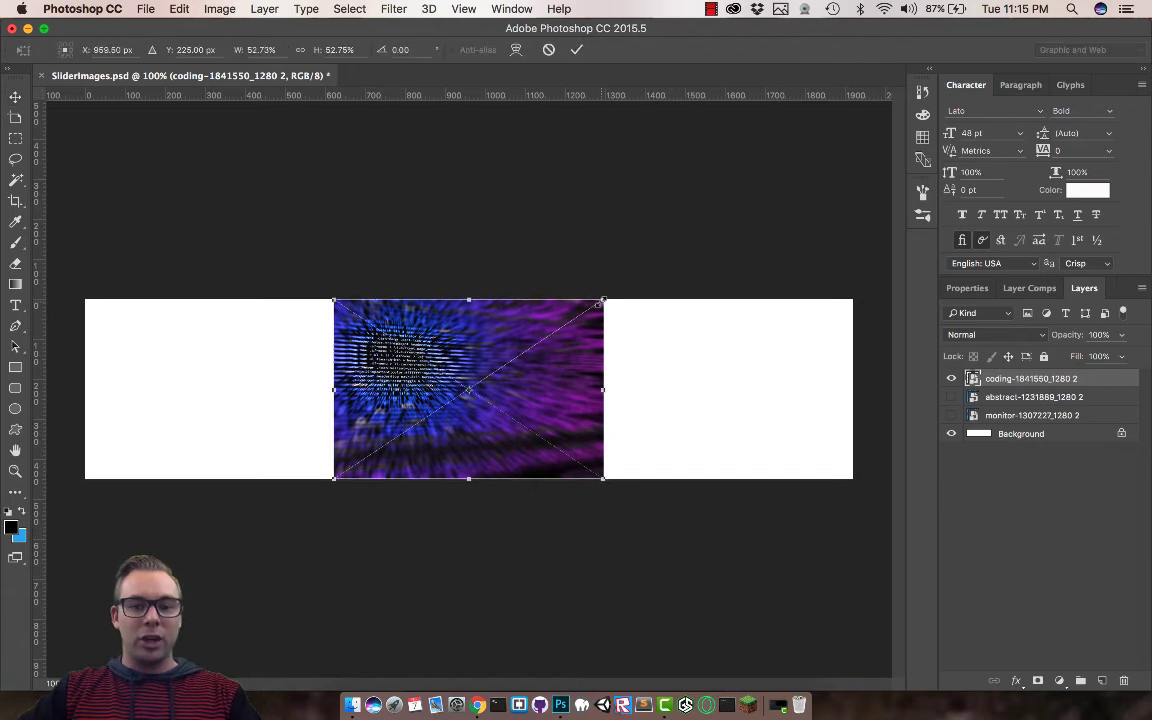
left_click_drag(604, 299, 879, 177)
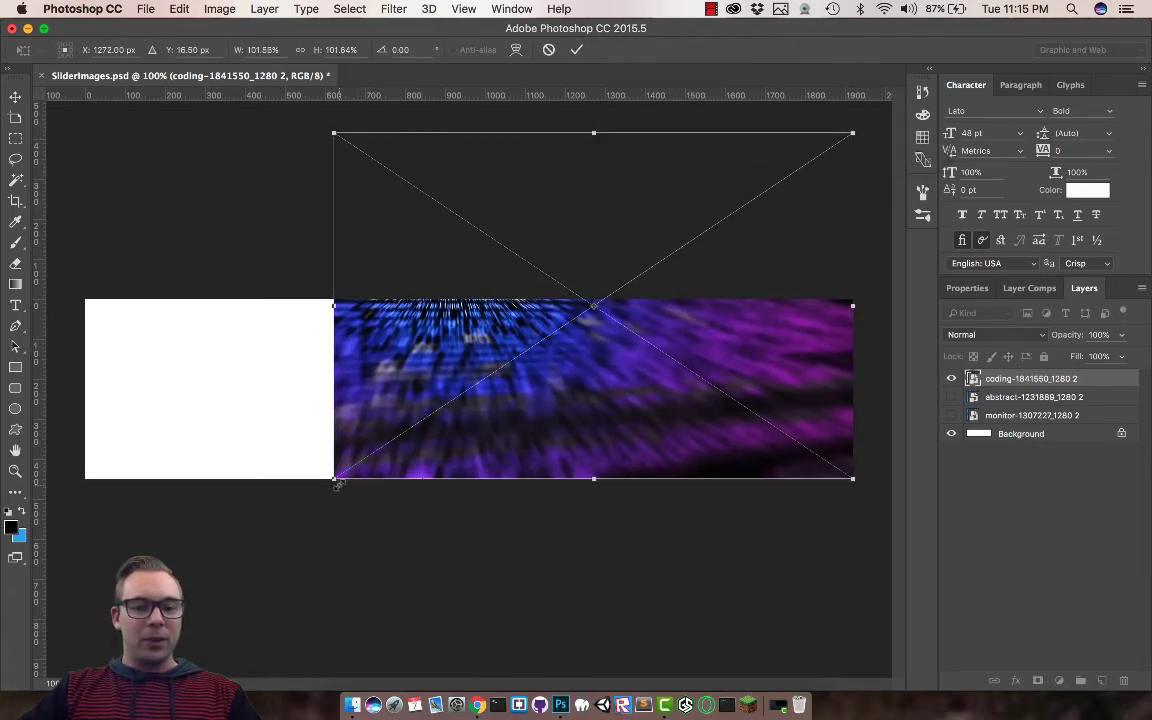
left_click_drag(333, 479, 40, 579)
left_click_drag(573, 391, 576, 465)
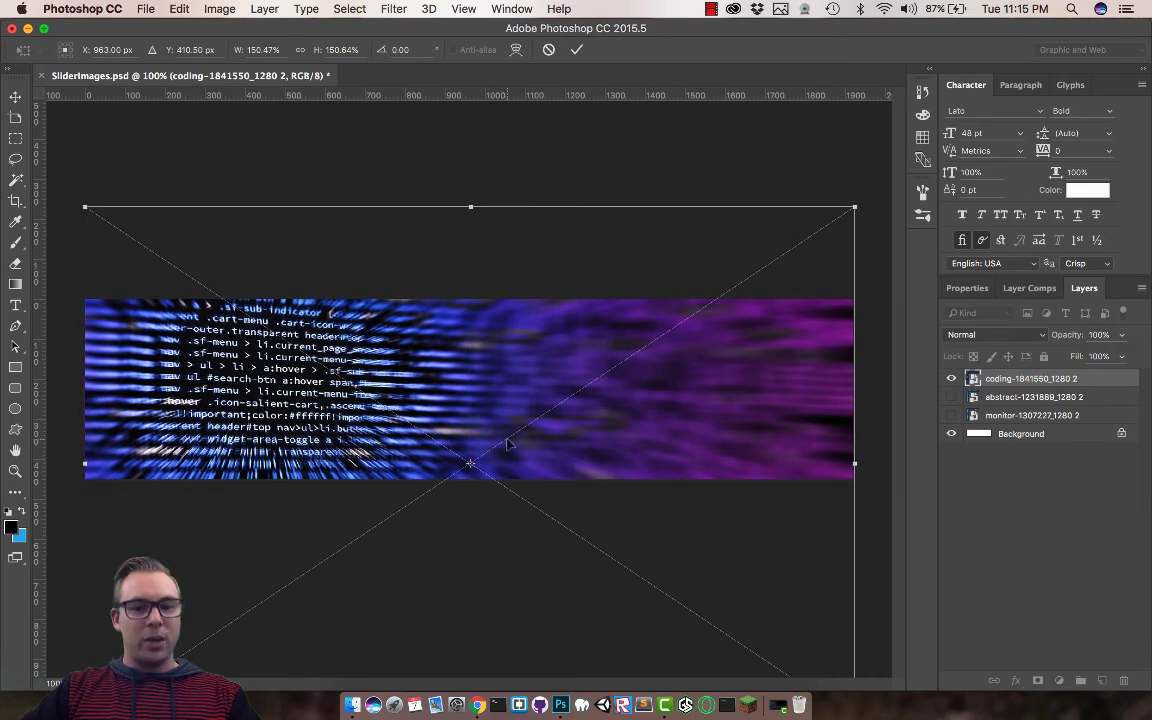
left_click(576, 50)
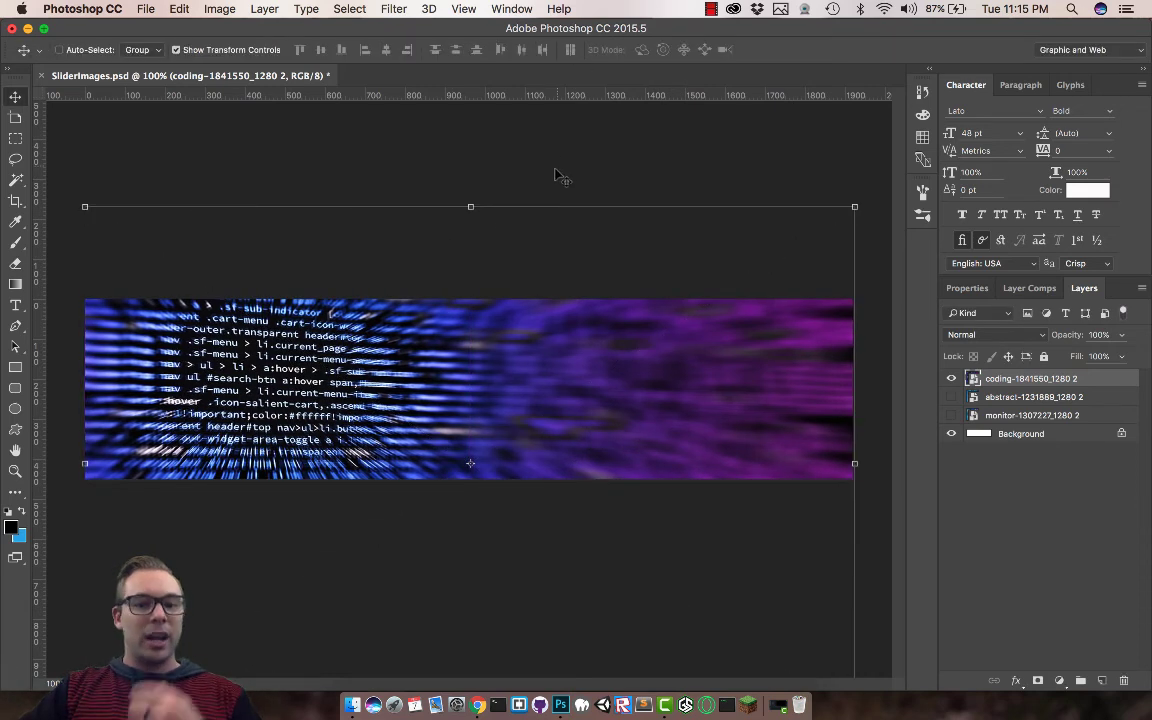
Step: Quick Export the coding banner as a PNG named SliderImages3.png
left_click(147, 12)
mouse_move(162, 229)
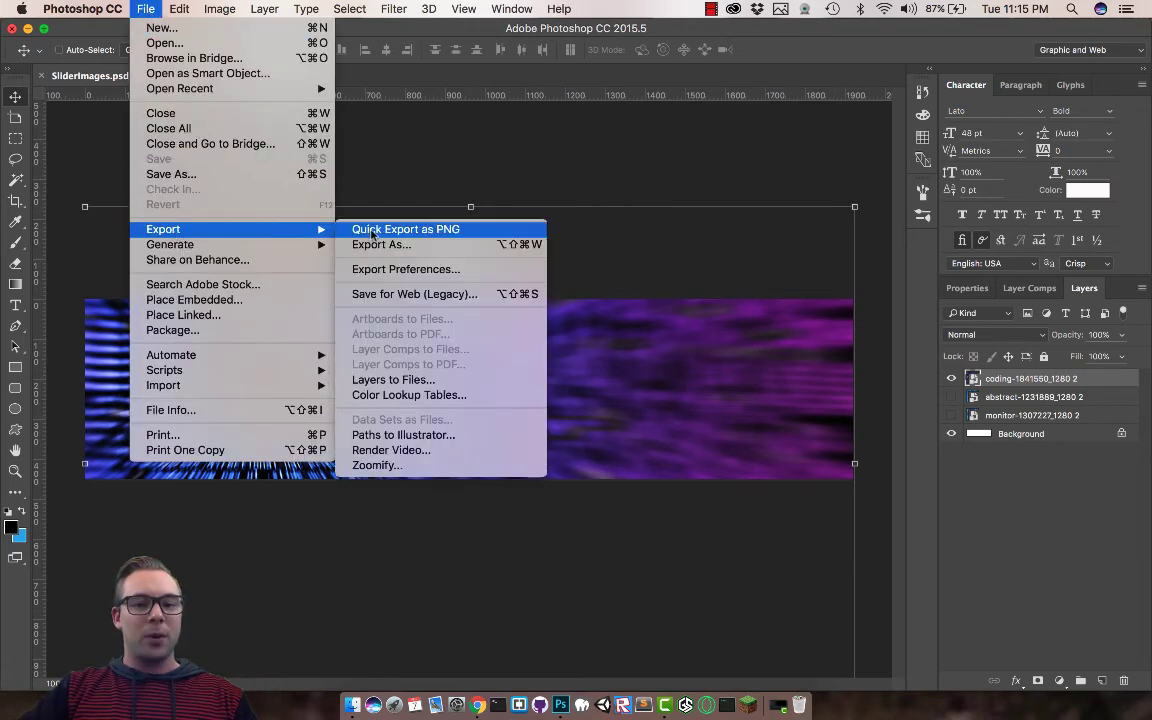
left_click(405, 229)
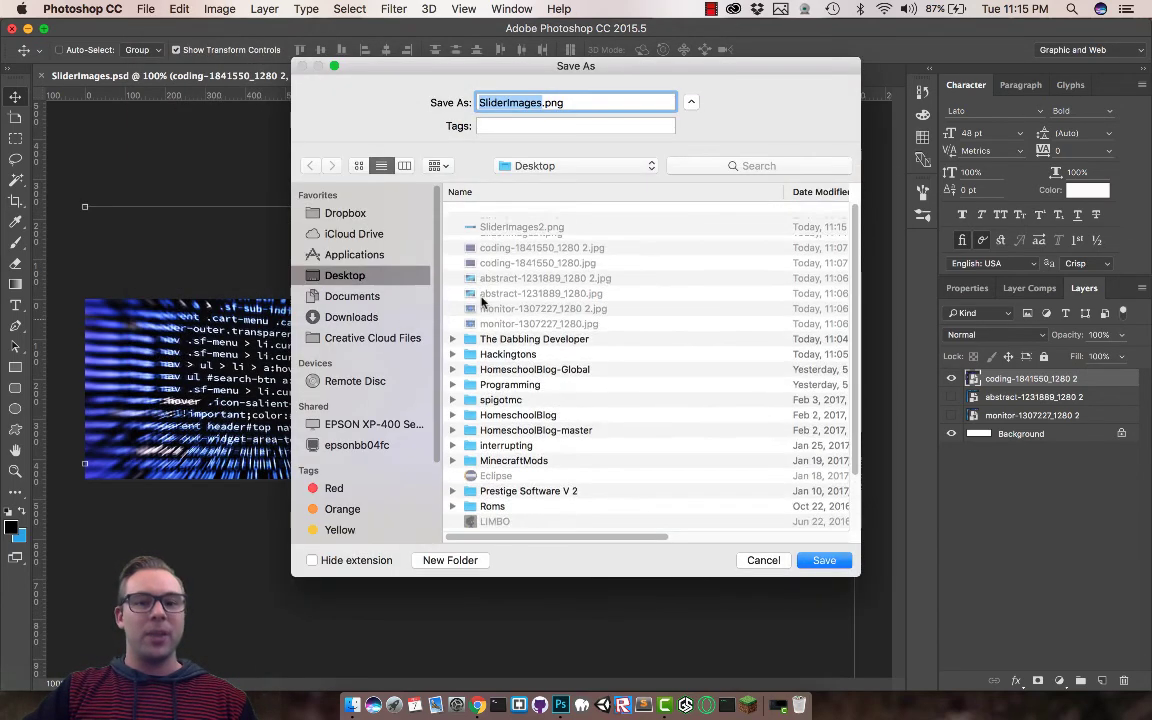
left_click(542, 102)
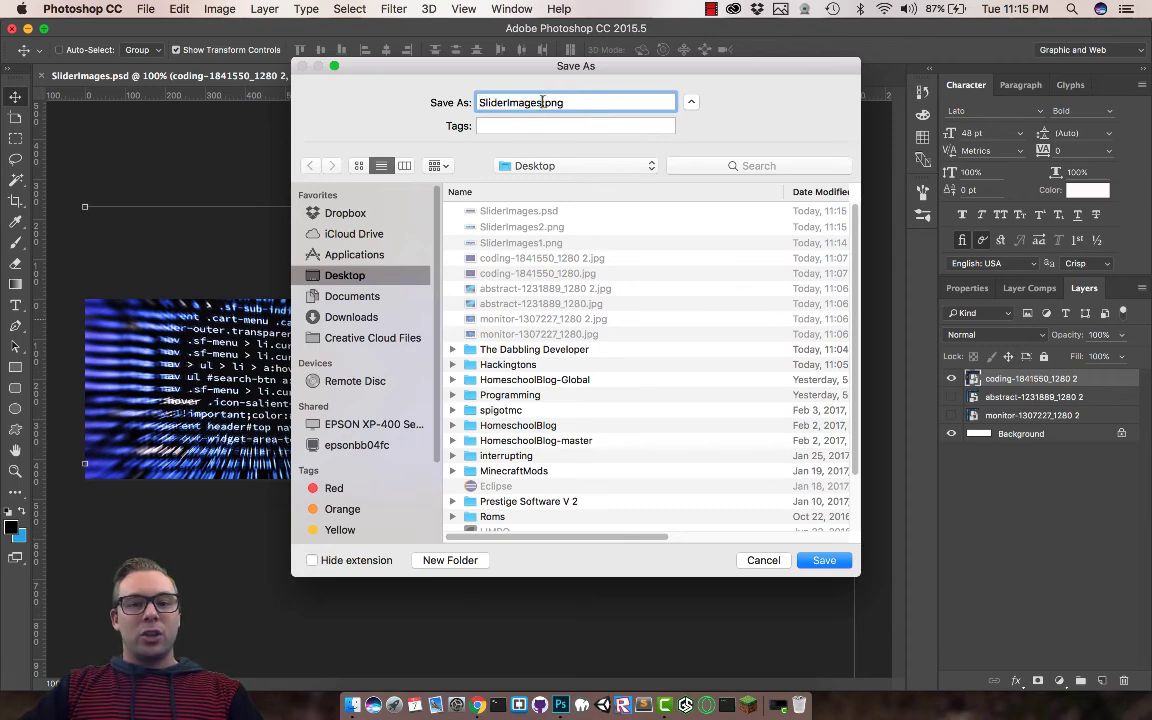
type("3")
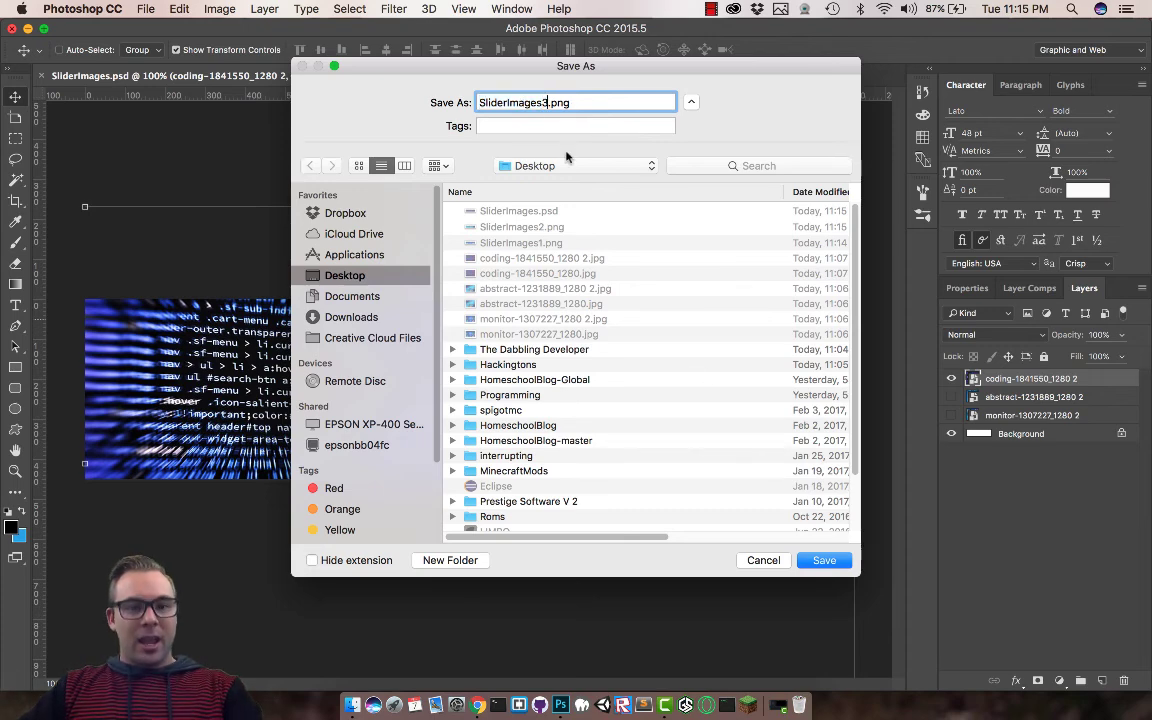
left_click(823, 560)
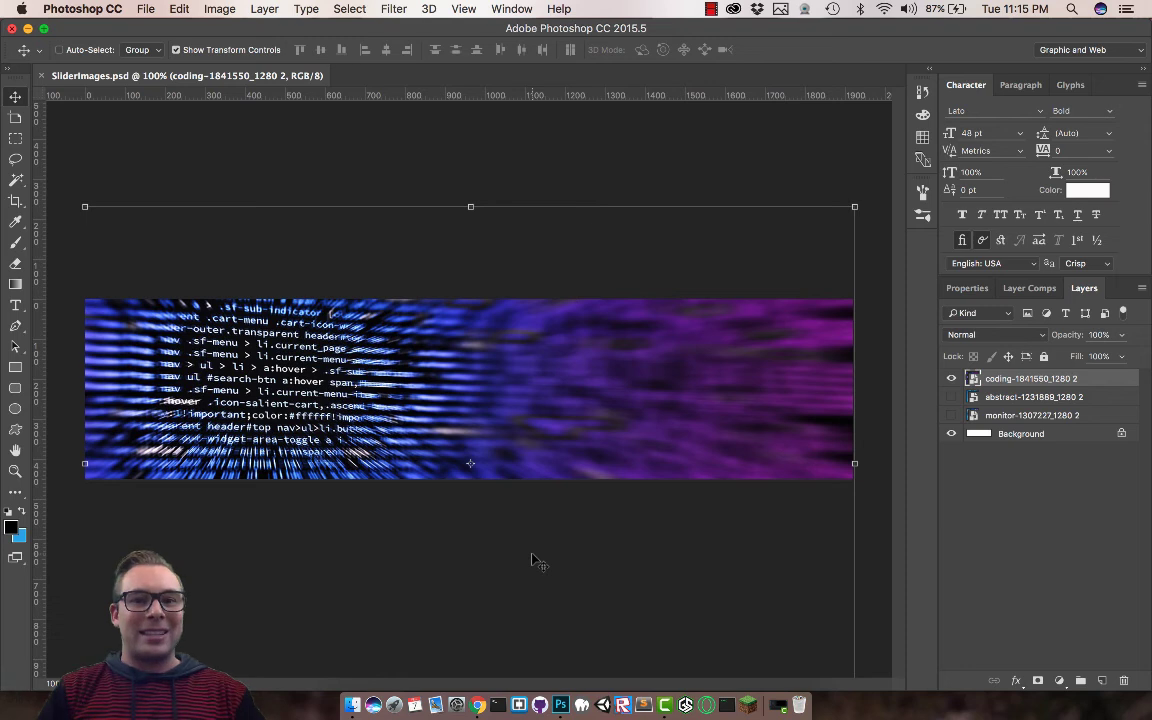